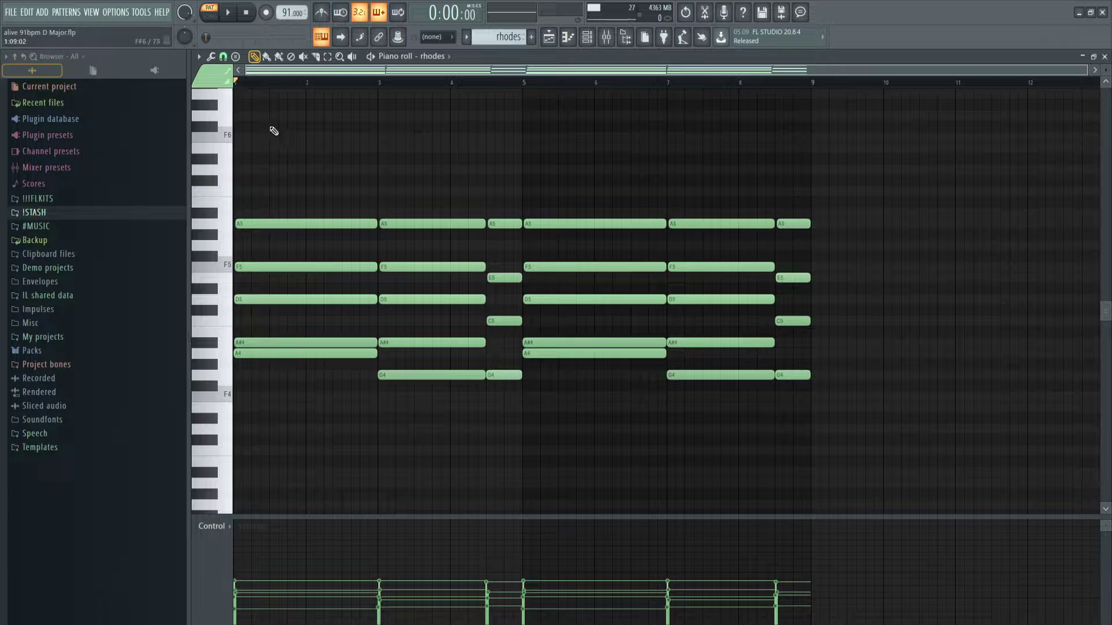
Set the piano roll's scale highlighting to root note F with the Major scale
left_click(199, 57)
mouse_move(236, 141)
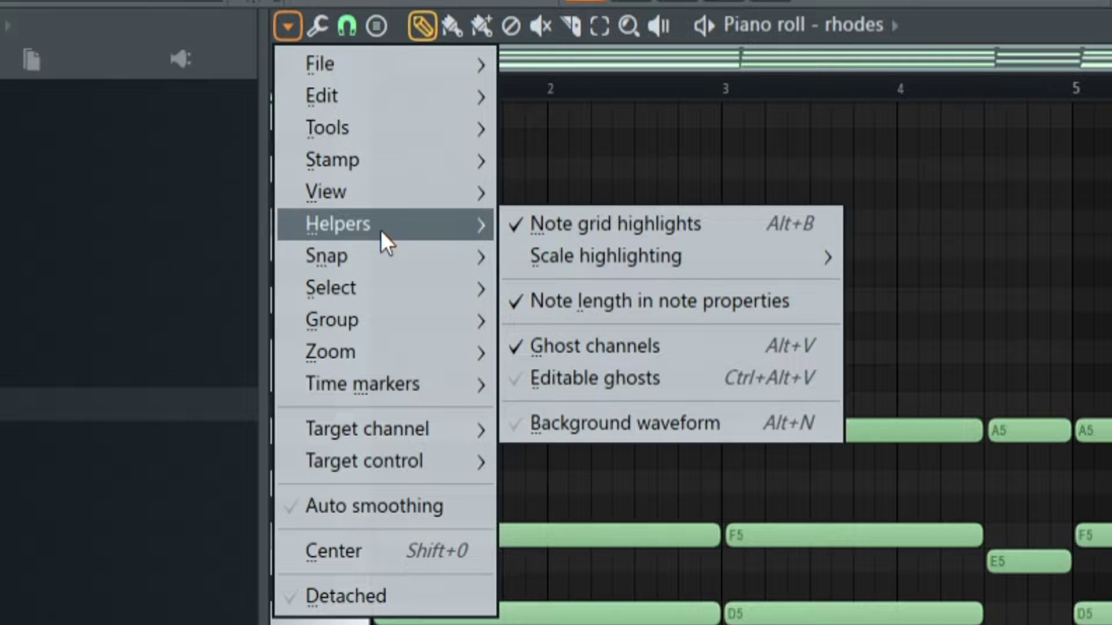
mouse_move(339, 156)
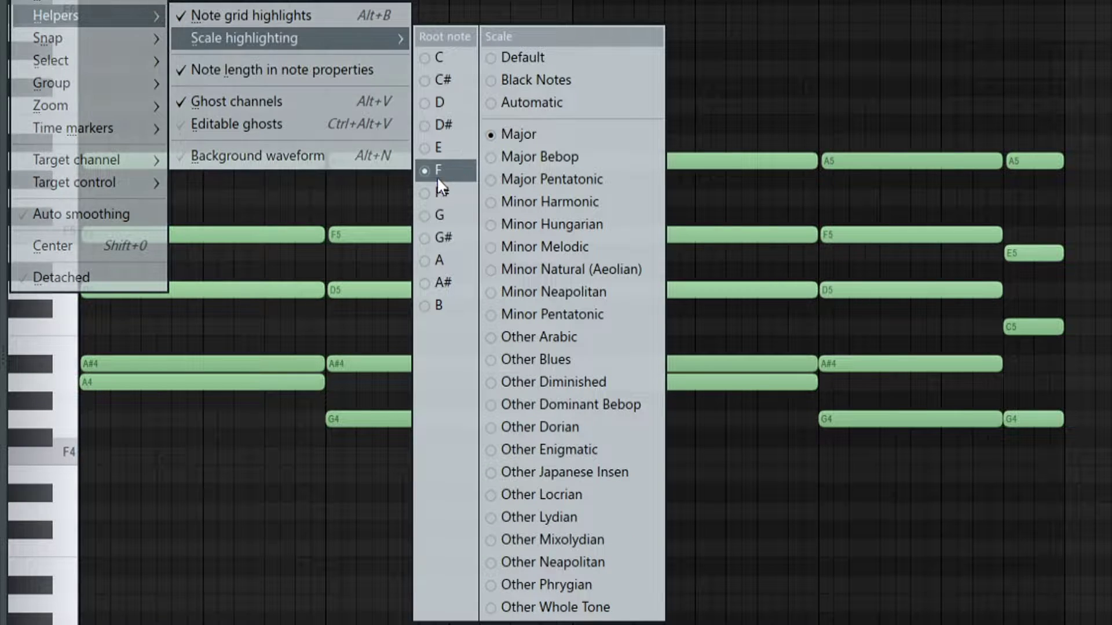
left_click(529, 133)
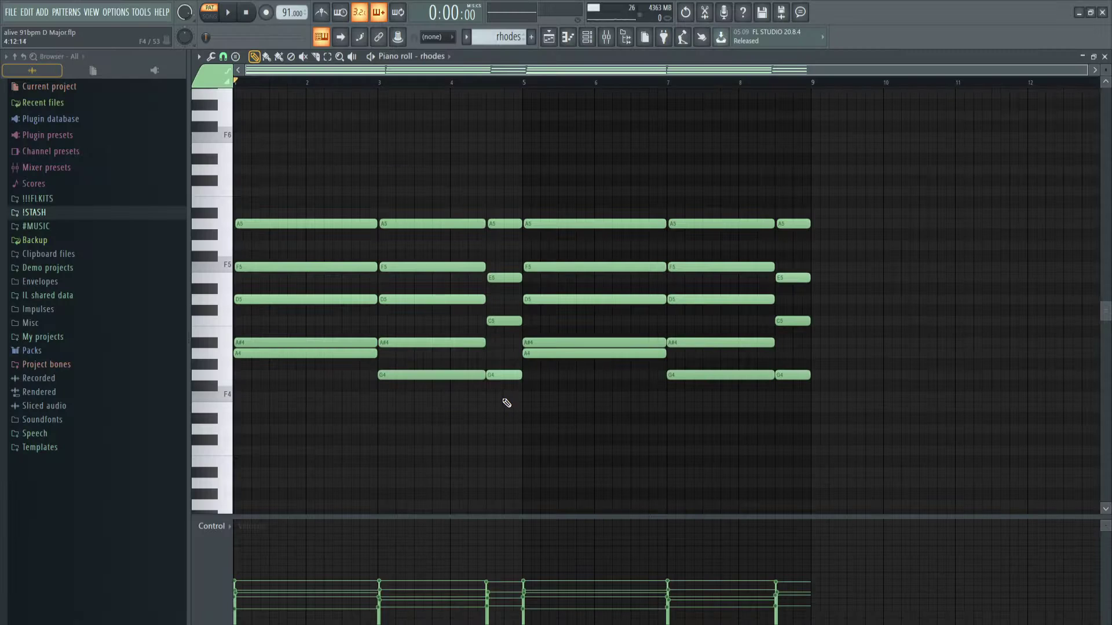
Examine the first rhodes chord up close, selecting individual notes to compare their start times
left_click_drag(501, 398, 287, 177)
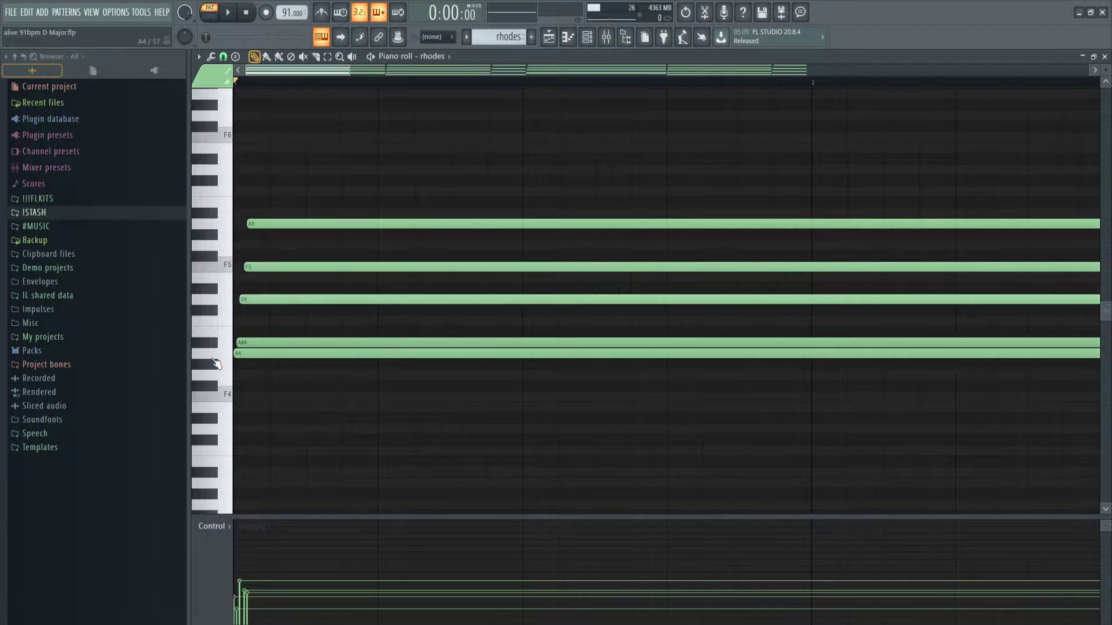
scroll(216, 362, "up", 3)
left_click_drag(324, 280, 368, 270)
left_click(335, 266, "ctrl")
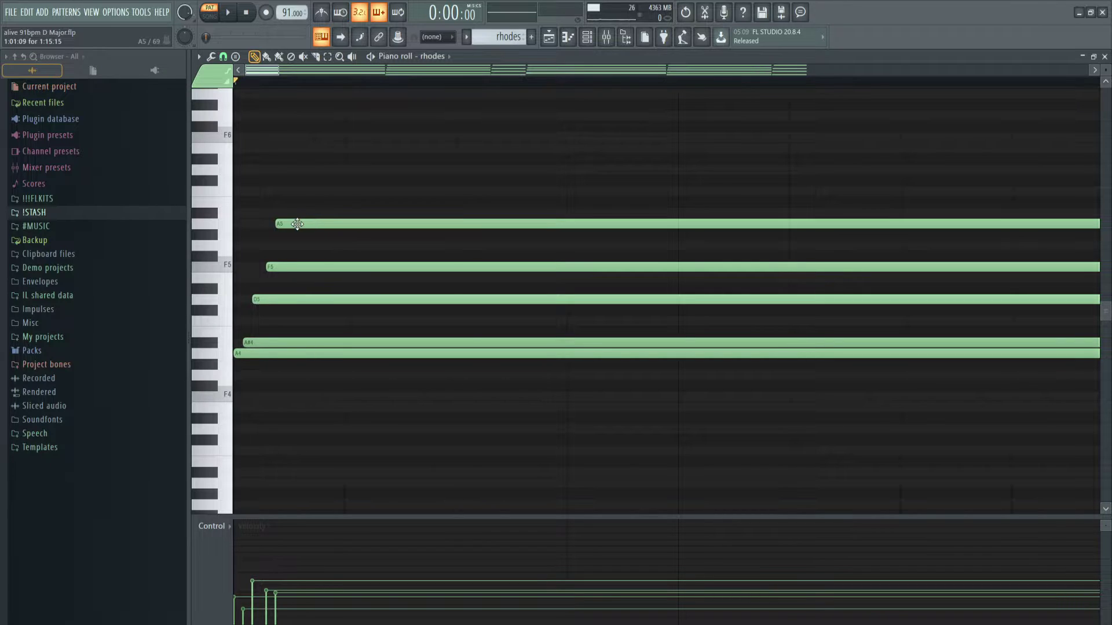
left_click(278, 191)
key("ctrl+z")
left_click_drag(266, 339, 287, 348)
left_click(297, 345, "ctrl")
left_click_drag(271, 341, 294, 343)
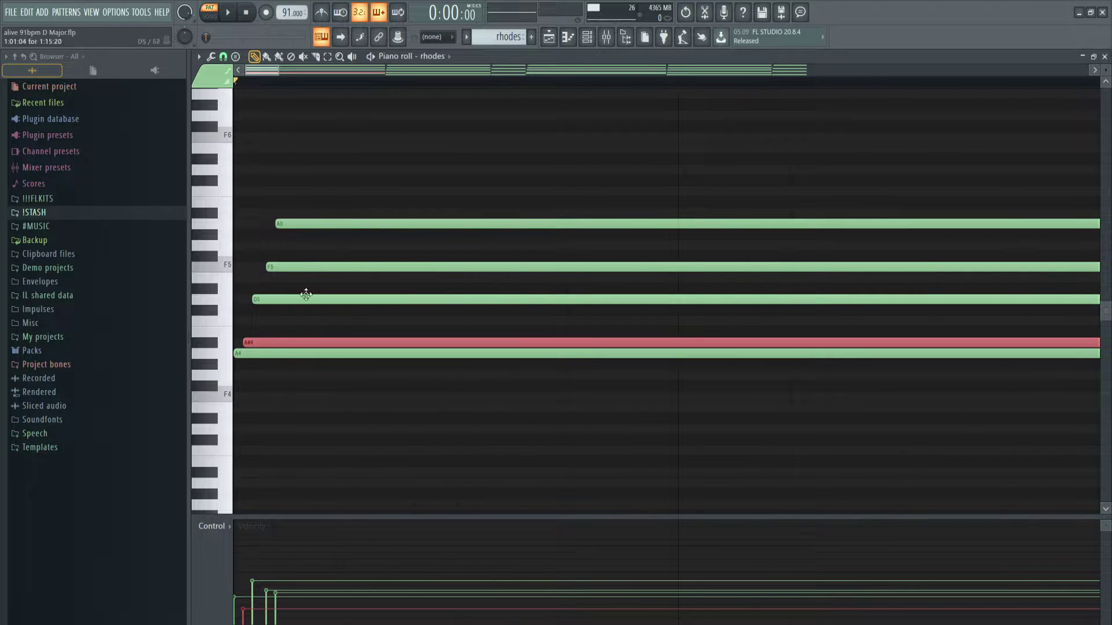
left_click_drag(271, 266, 333, 266)
left_click(331, 268, "ctrl")
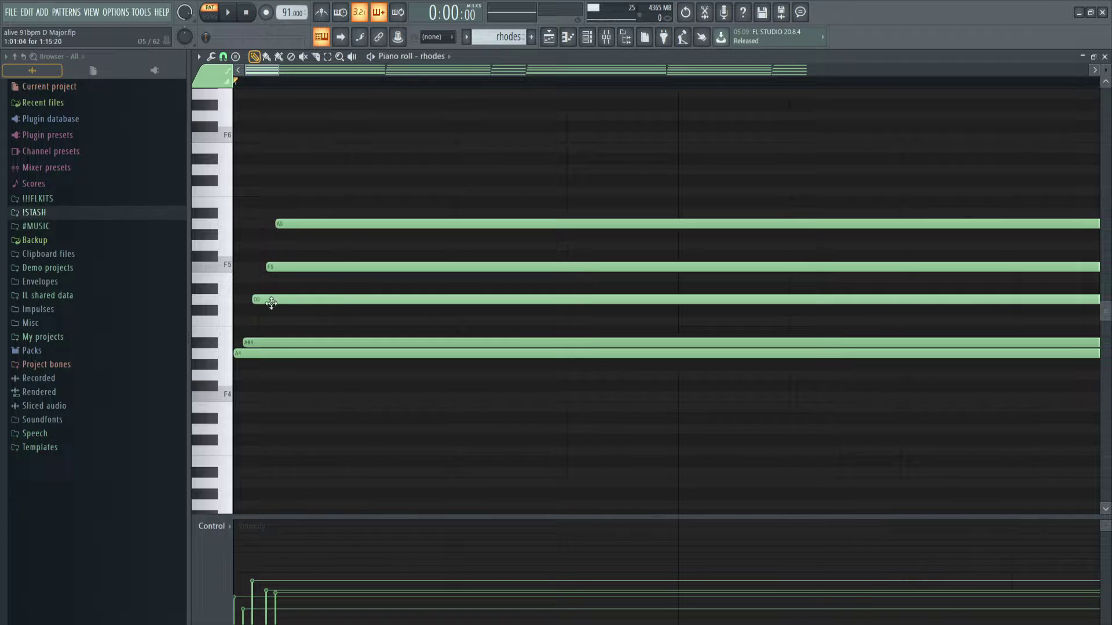
left_click_drag(283, 303, 316, 294)
left_click(325, 316, "ctrl")
Examine the note start times of the second and third rhodes chords, from bar 3 up to bar 5
scroll(360, 371, "down", 8)
scroll(361, 372, "up", 3)
left_click_drag(366, 434, 385, 123)
left_click_drag(453, 422, 463, 207)
left_click(431, 360, "ctrl")
scroll(414, 359, "up", 5)
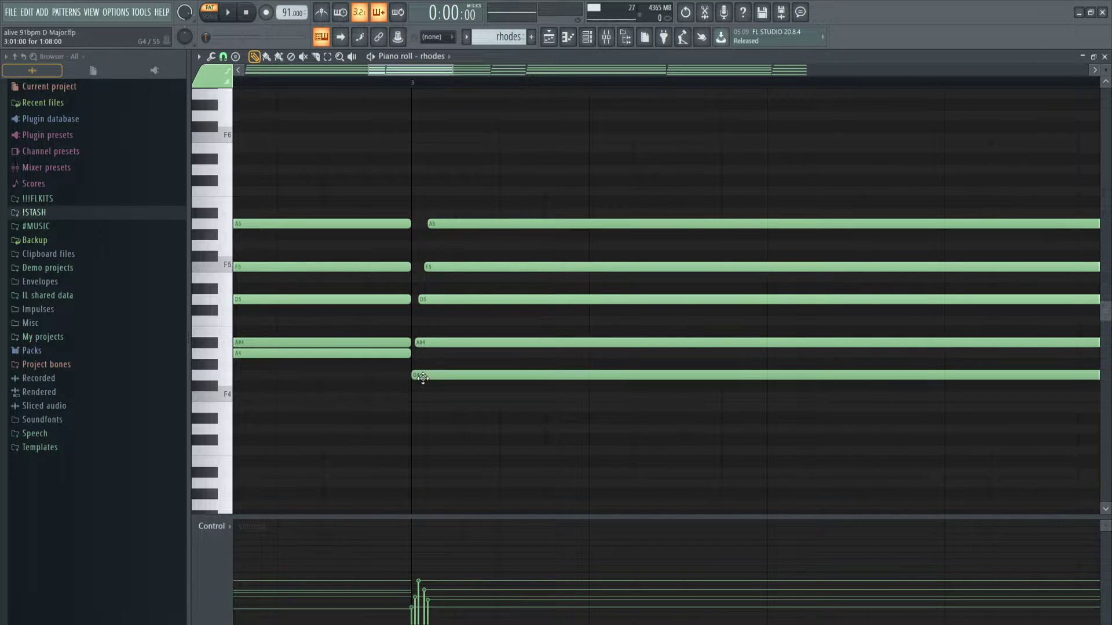
scroll(434, 379, "down", 6)
scroll(468, 427, "up", 3)
left_click_drag(470, 432, 489, 211)
left_click_drag(597, 433, 604, 156)
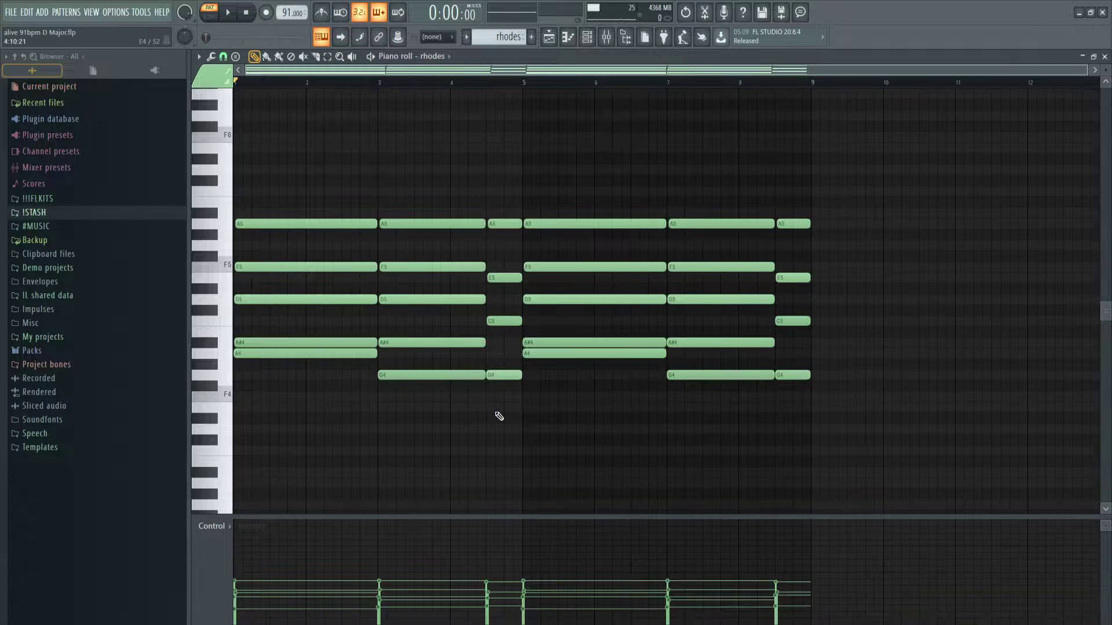
Highlight the first half of the rhodes progression and its repeat from bar 5, clear the selection, and play the pattern
left_click_drag(499, 402, 241, 154)
left_click_drag(303, 199, 488, 417)
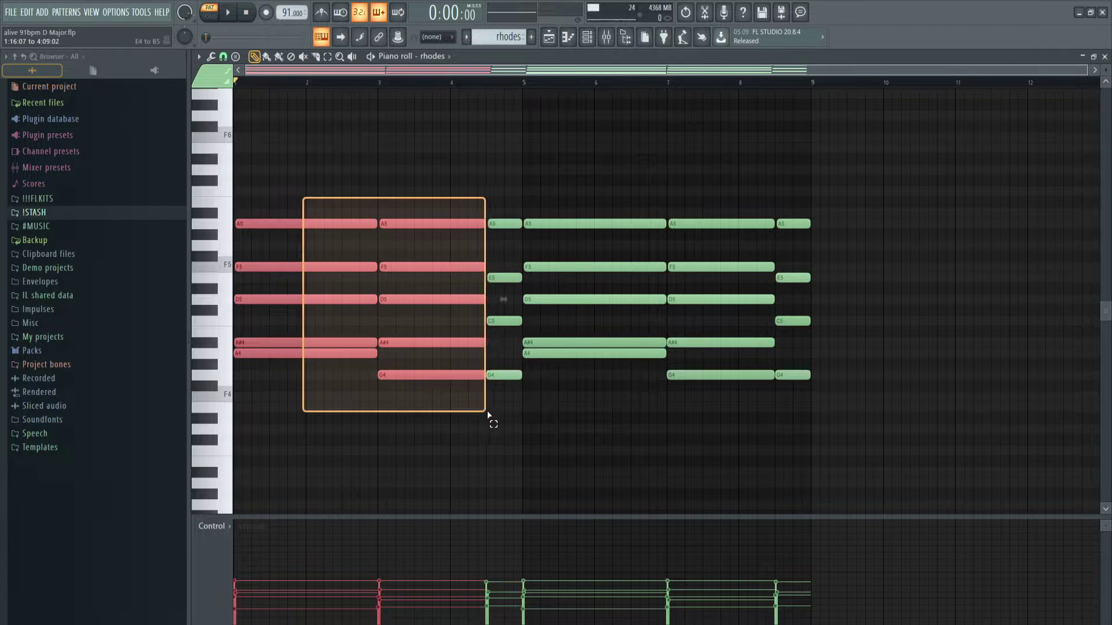
left_click_drag(583, 429, 936, 142)
left_click_drag(929, 433, 873, 381)
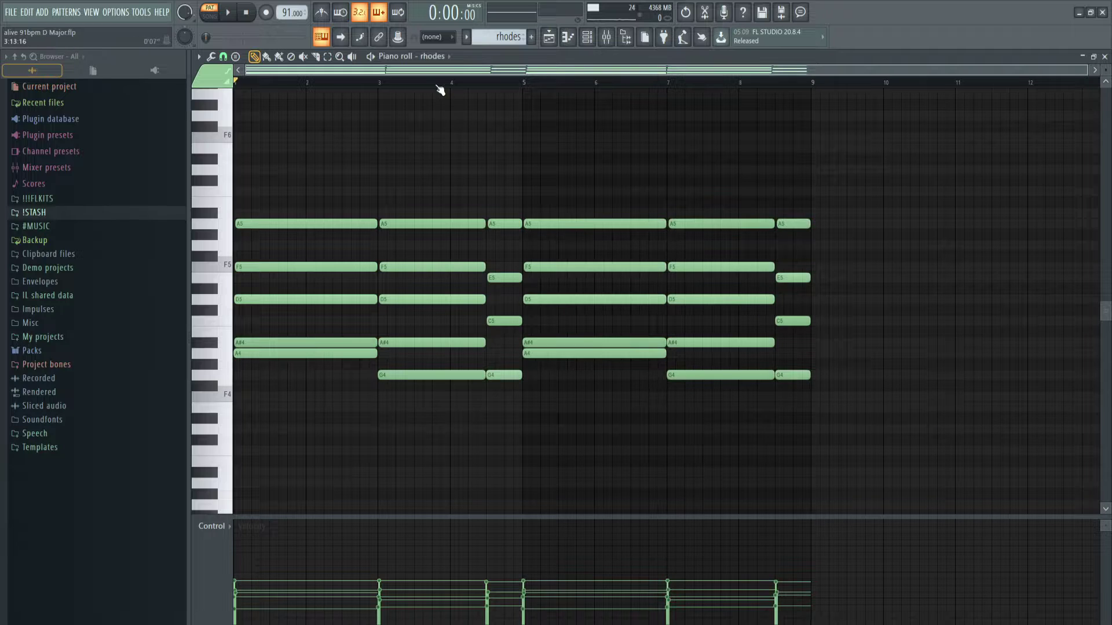
key("space")
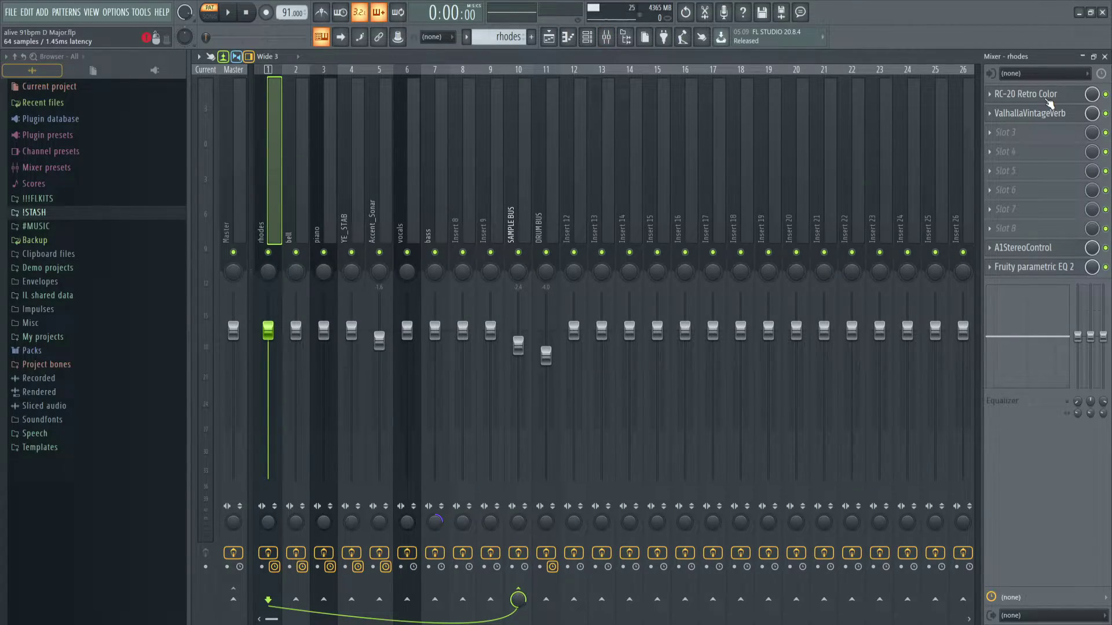
Review RC-20 Retro Color and Fruity parametric EQ 2 on the rhodes mixer track, and play the rhodes pattern
left_click(1037, 96)
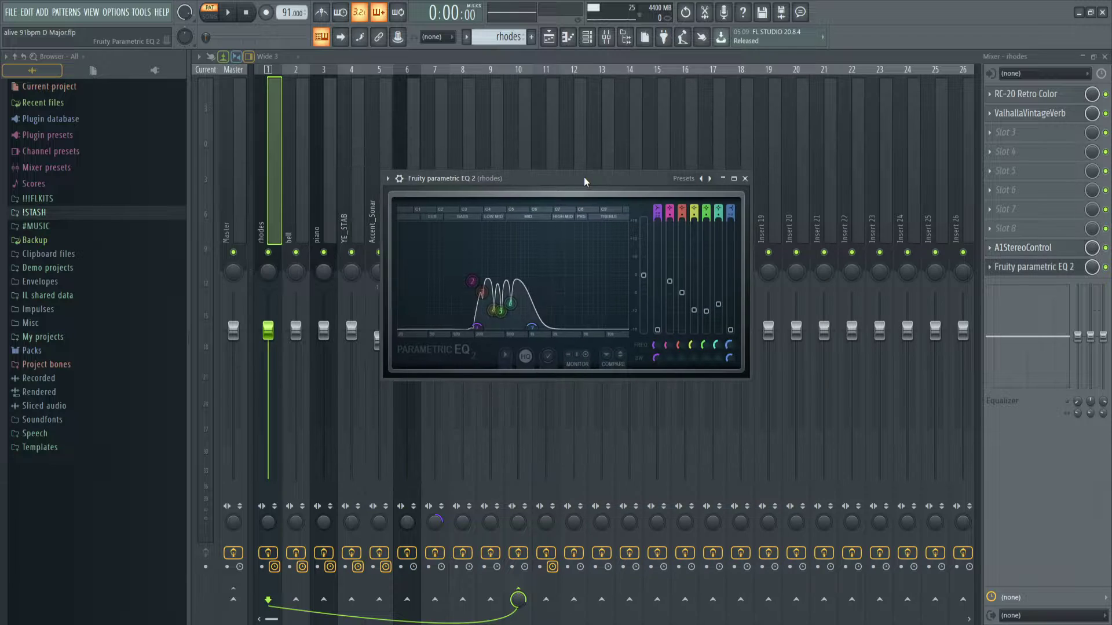
left_click_drag(582, 177, 563, 151)
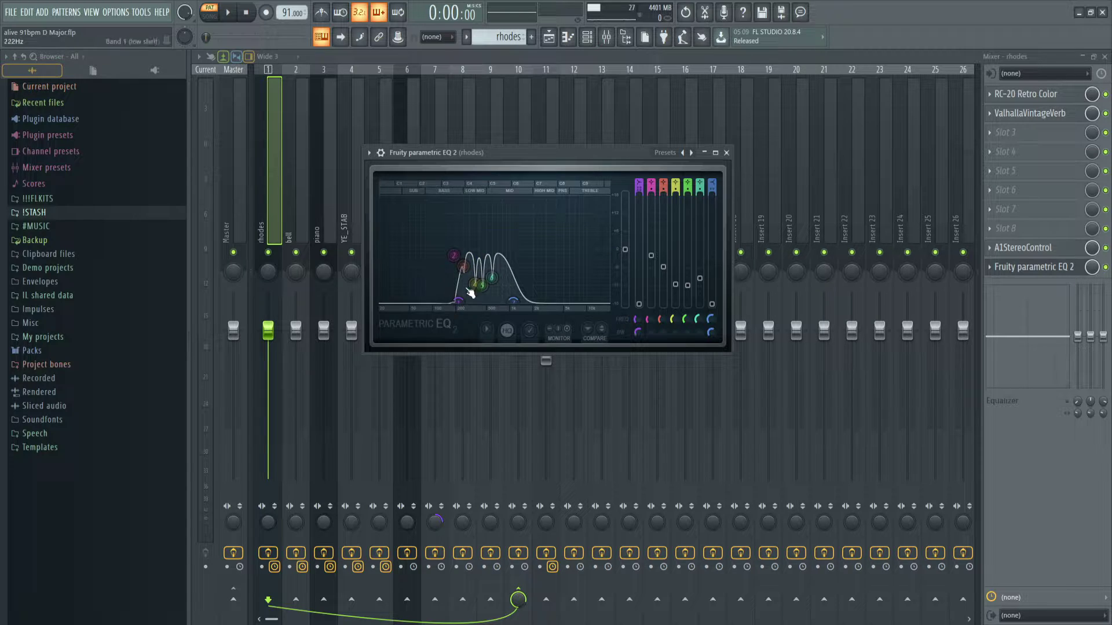
left_click_drag(486, 279, 492, 276)
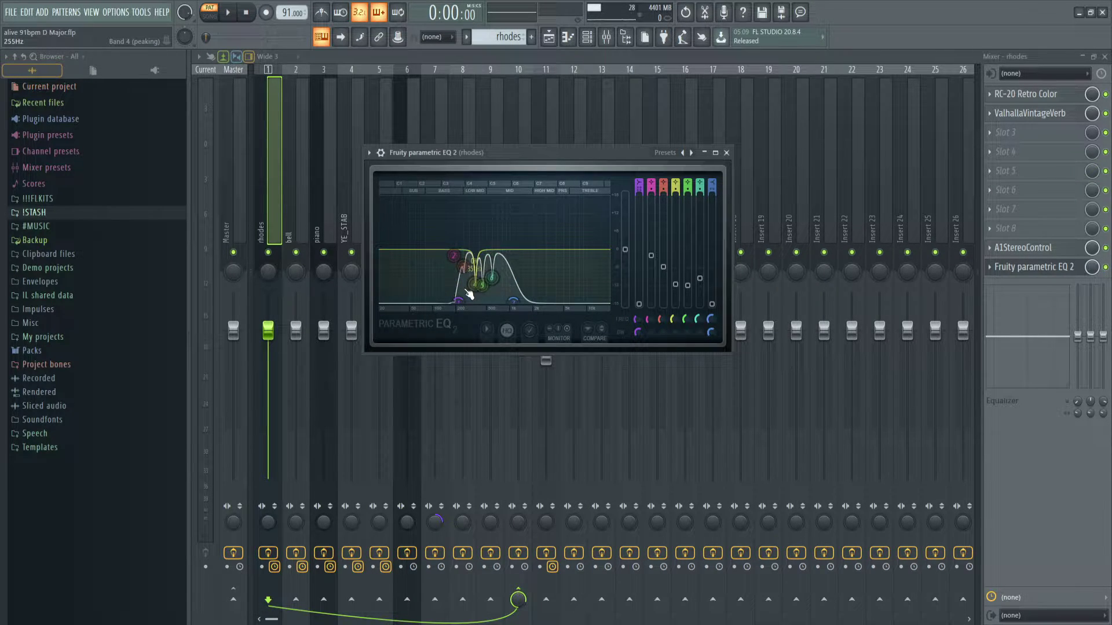
key("F7")
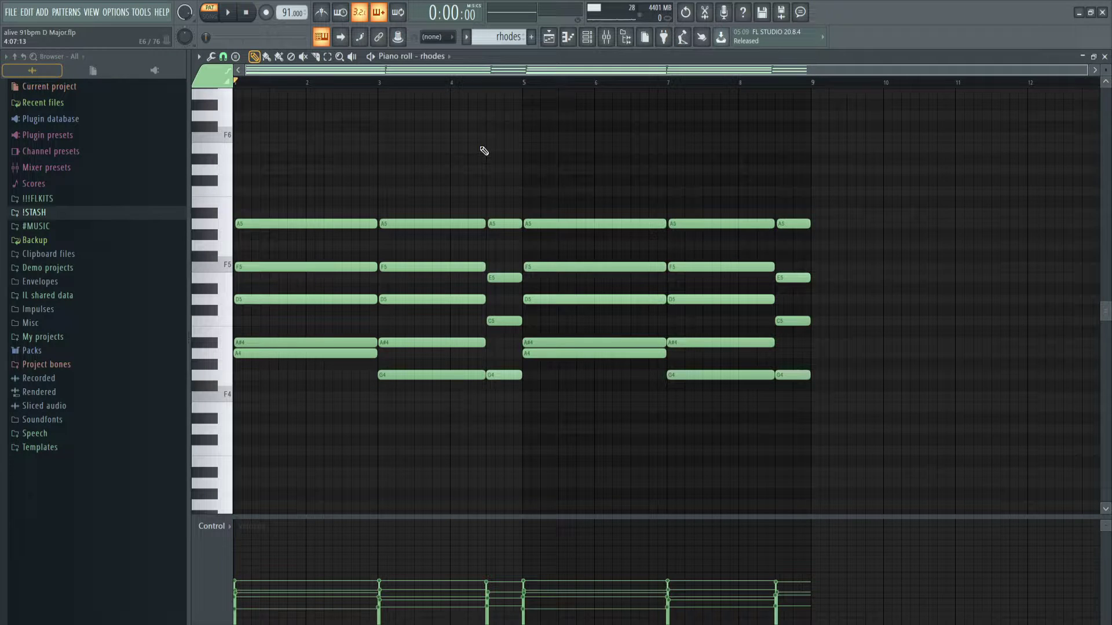
key("space")
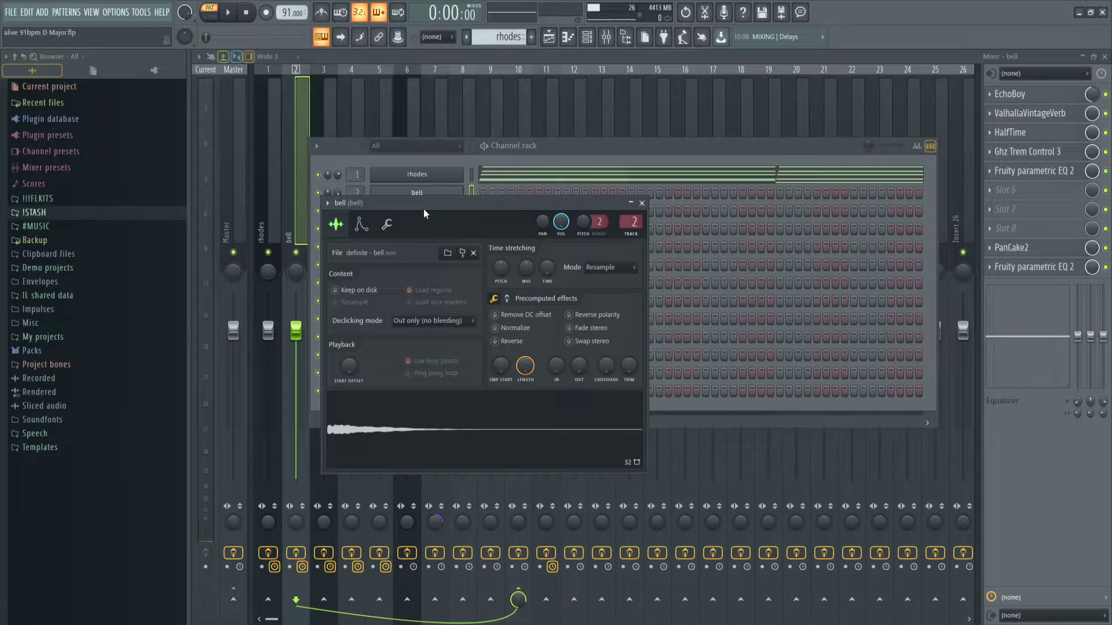
Review the bell channel's sample settings and volume envelope
left_click_drag(425, 210, 481, 184)
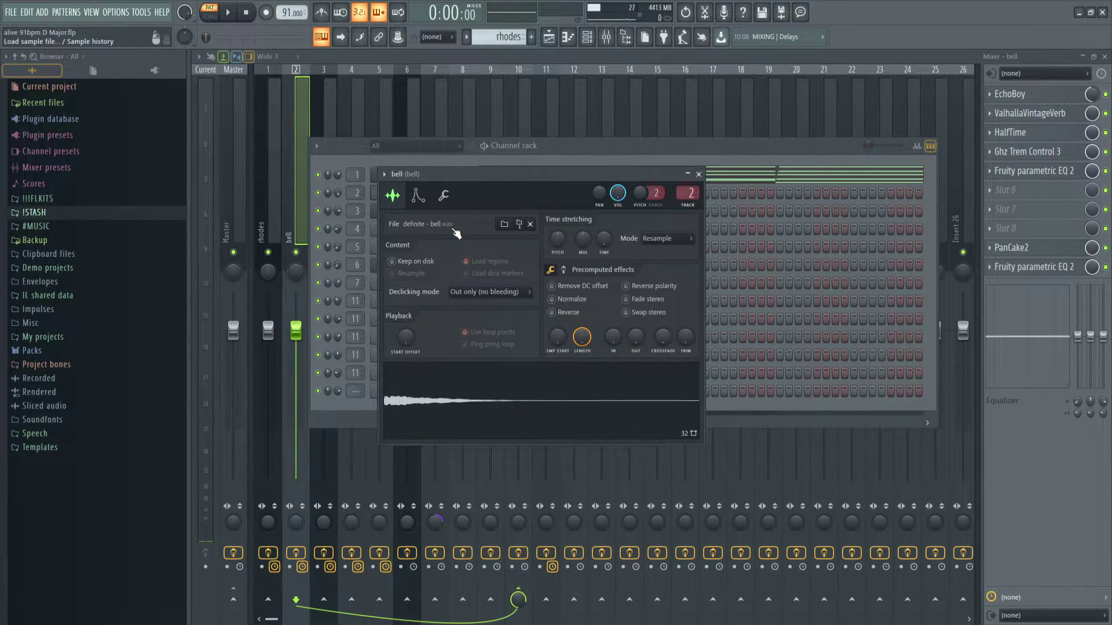
left_click(438, 186)
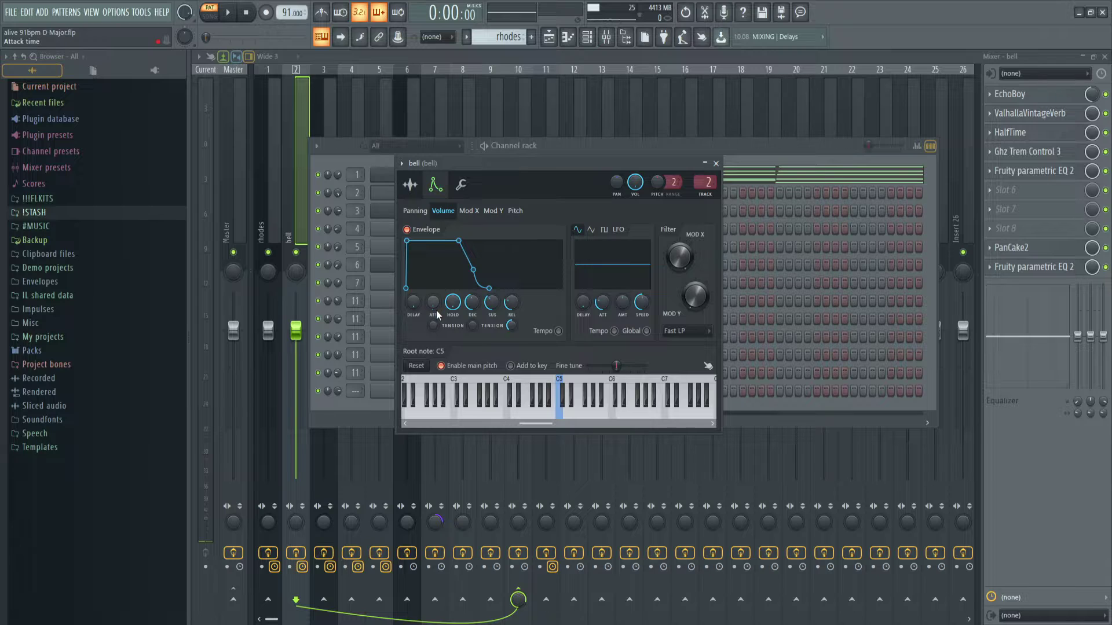
Show the bell's notes in the piano roll, select and deselect them all, and play the pattern
key("F7")
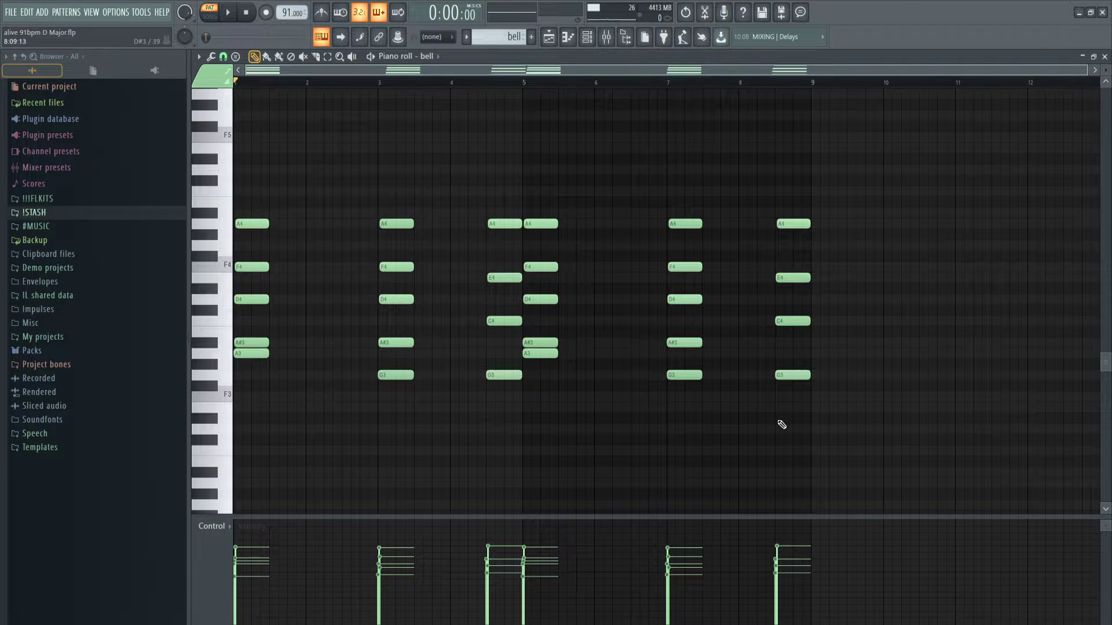
key("ctrl+a")
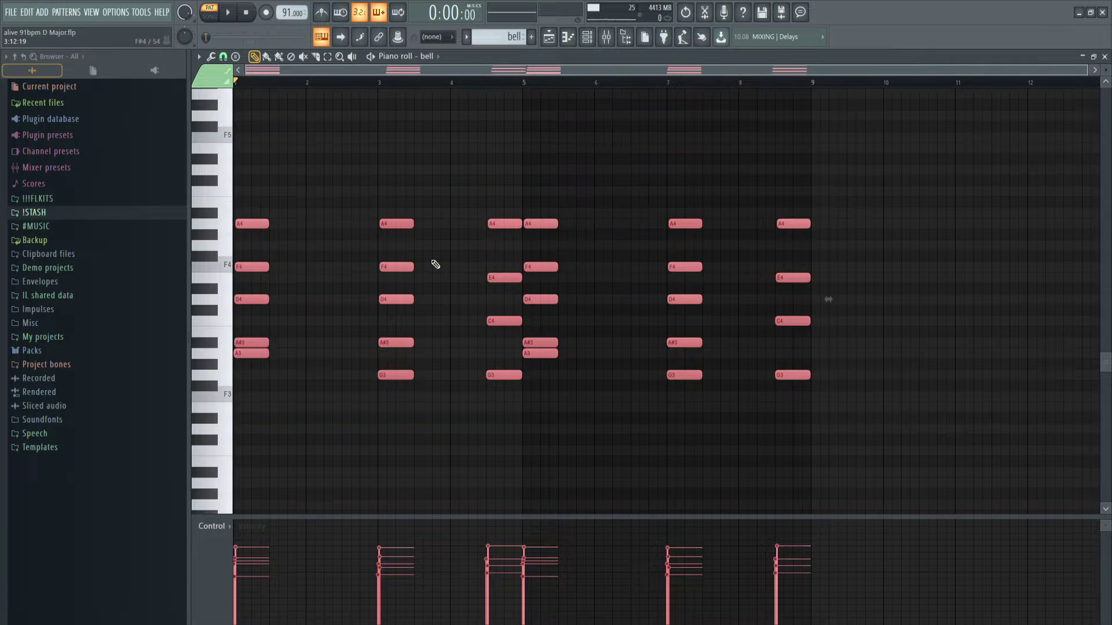
key("ctrl+d")
scroll(436, 264, "down", 1)
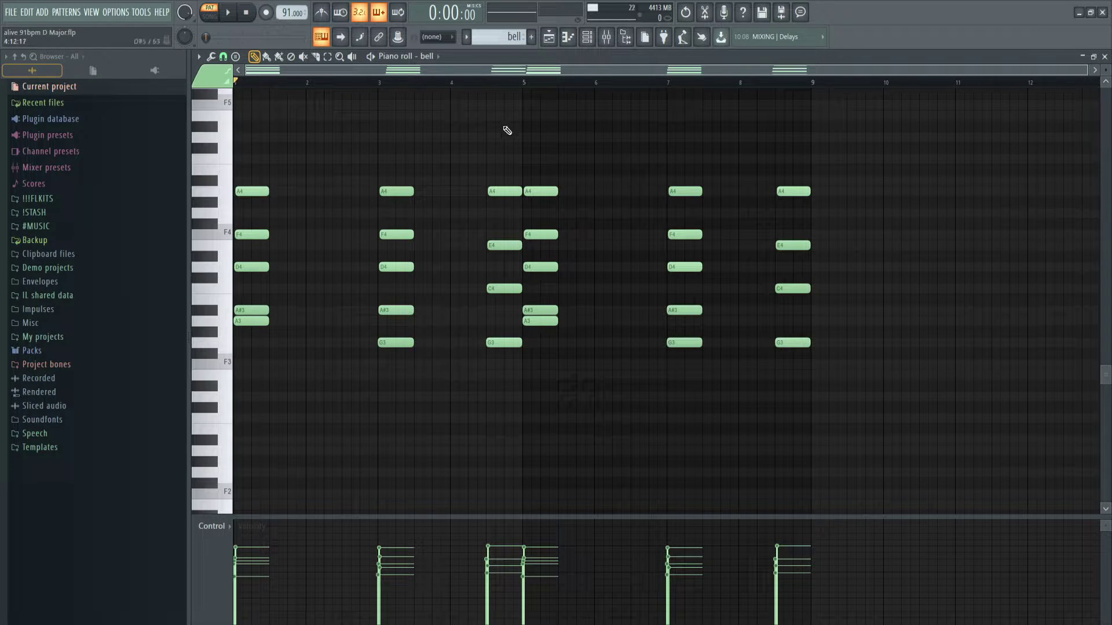
key("space")
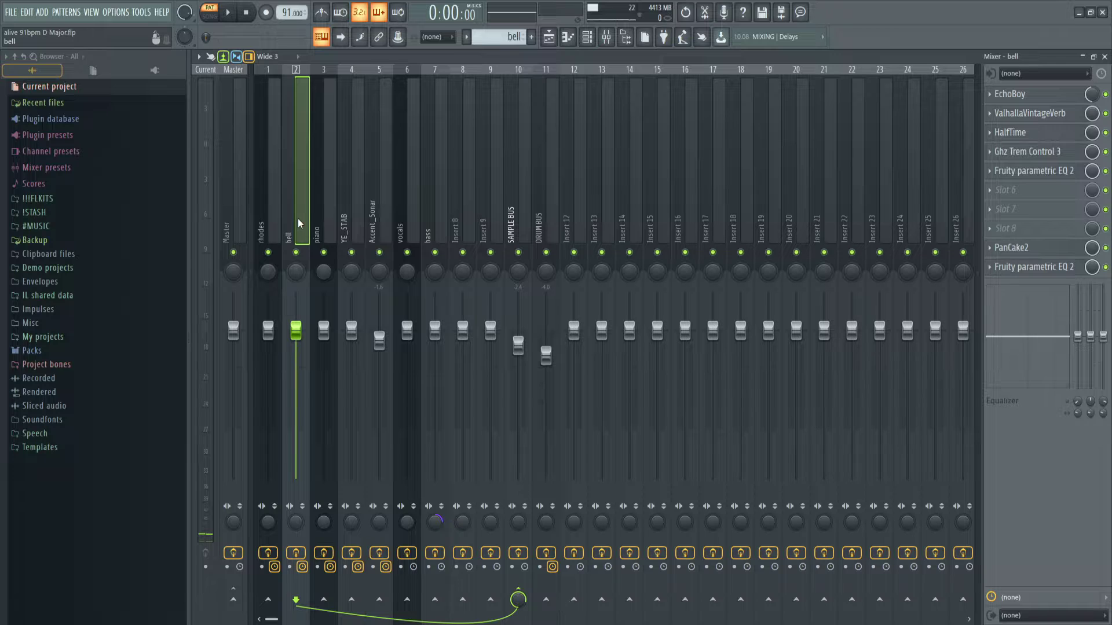
Review the bell mixer track's effects, including EchoBoy, ValhallaVintageVerb, HalfTime and Fruity parametric EQ 2, and play the bell pattern
left_click(1019, 94)
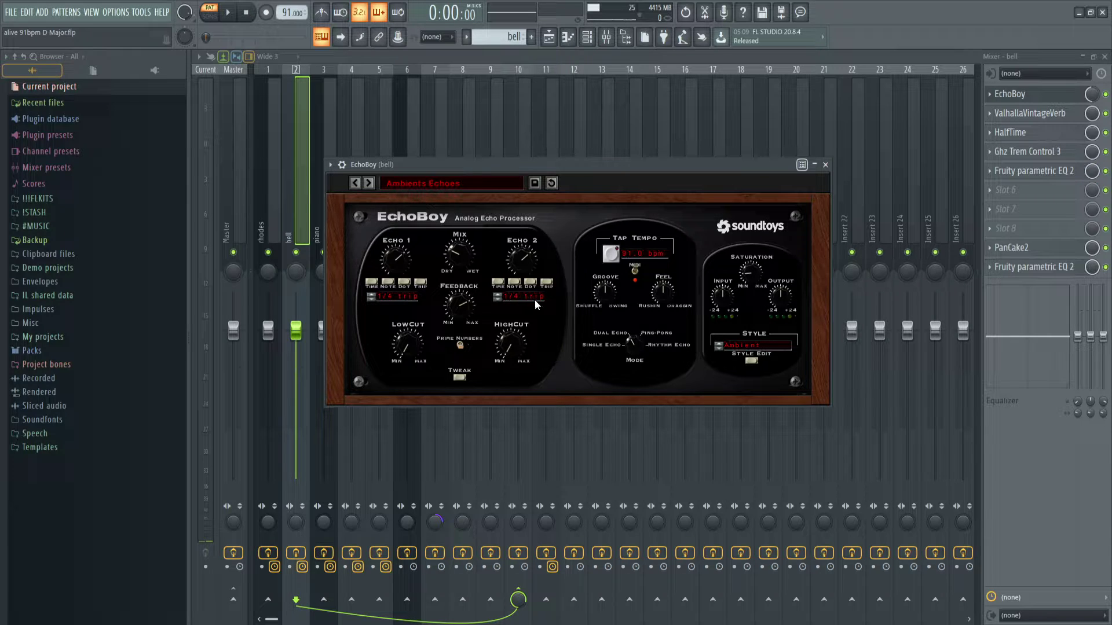
left_click(825, 165)
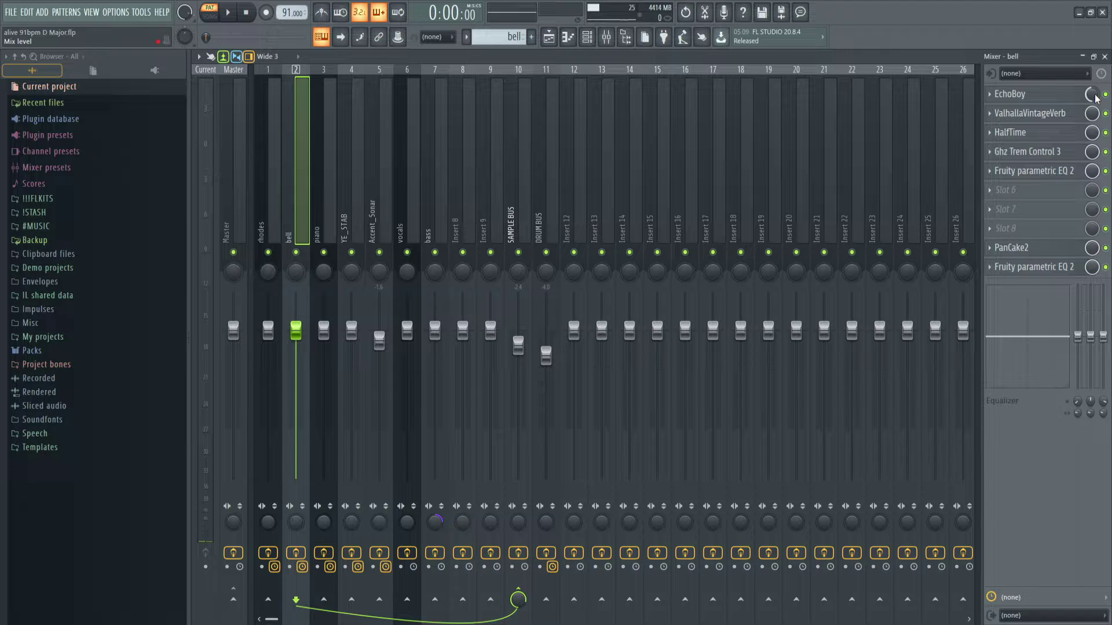
left_click(1030, 113)
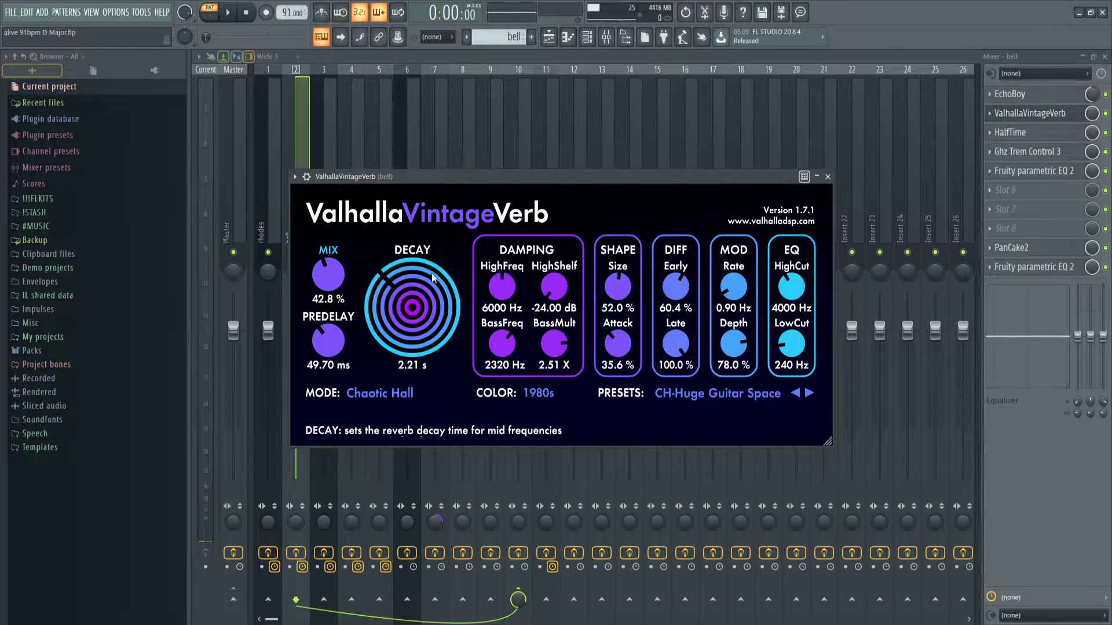
left_click(1010, 133)
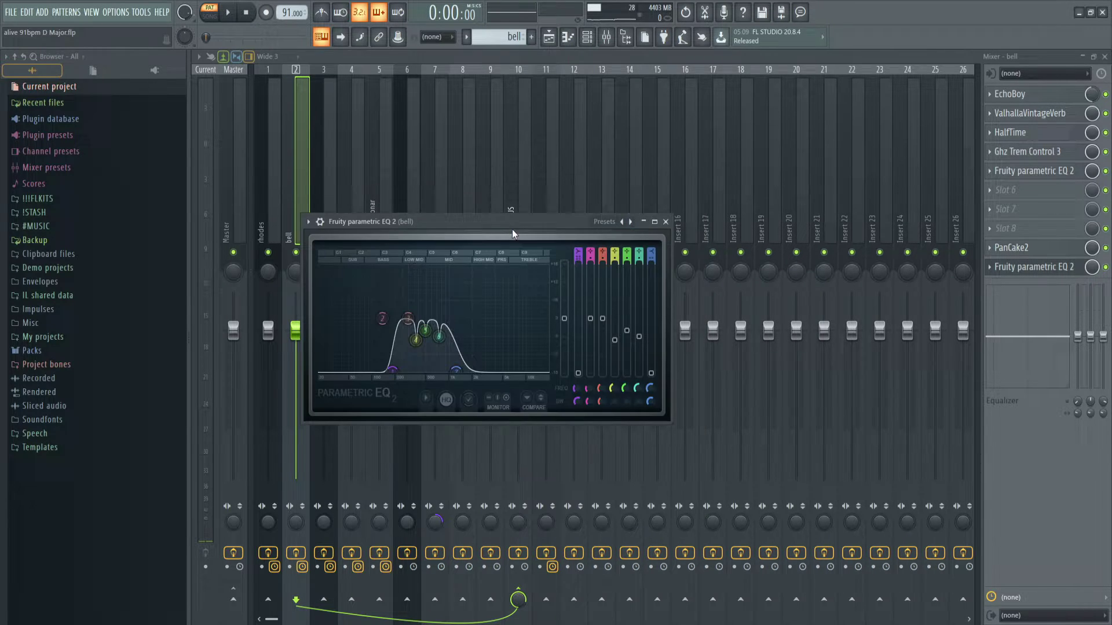
left_click_drag(512, 234, 595, 188)
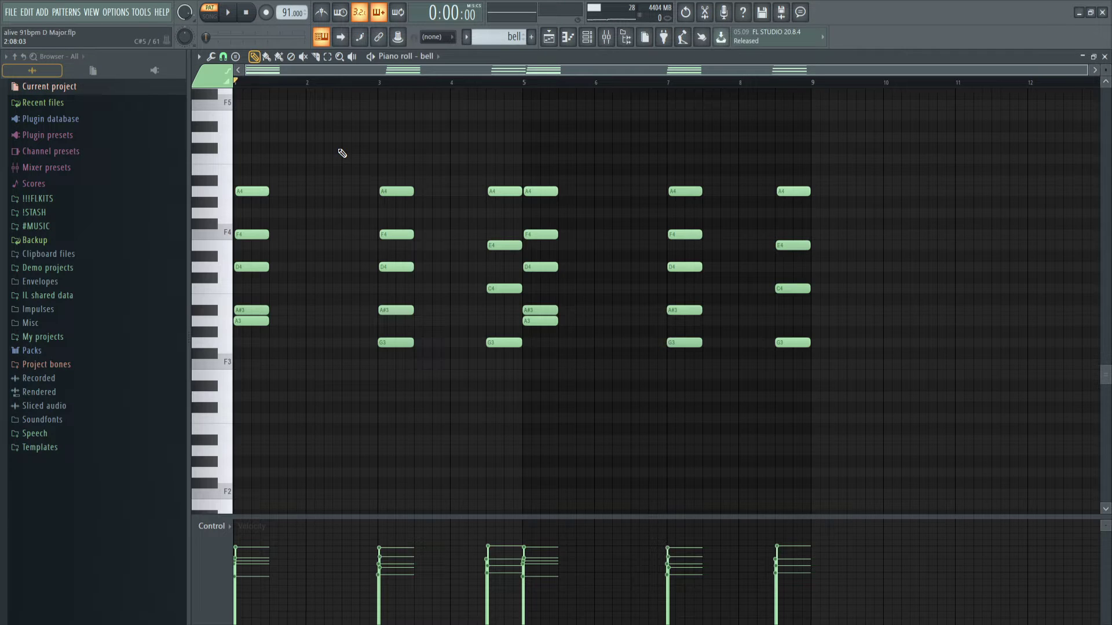
key("space")
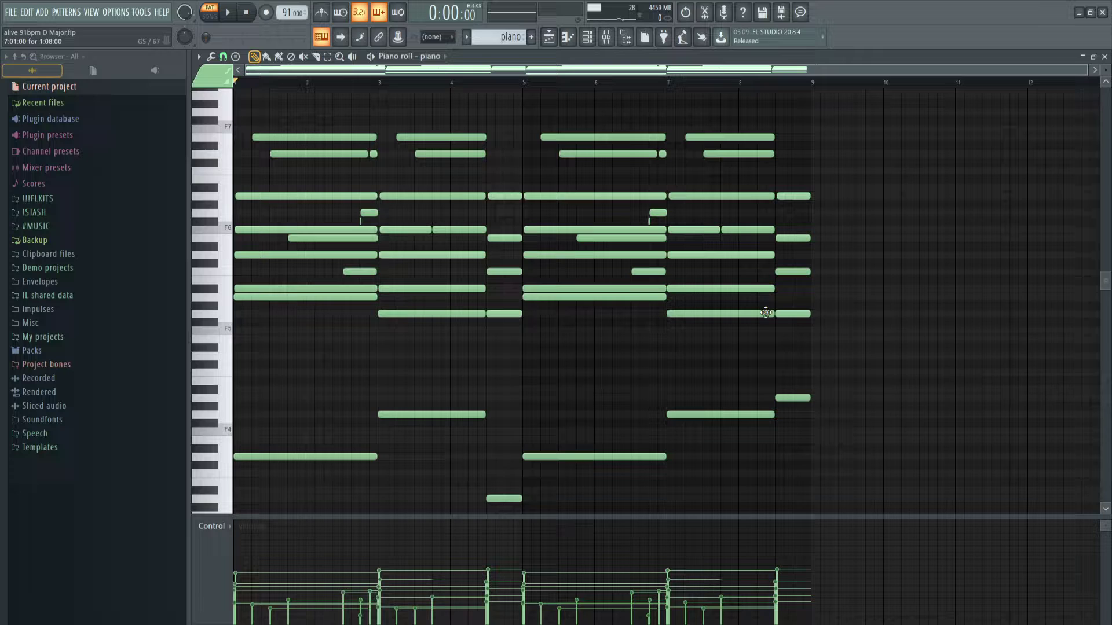
Highlight the piano's middle-register chord notes across all eight bars, and clear the selection
left_click_drag(892, 342, 293, 174)
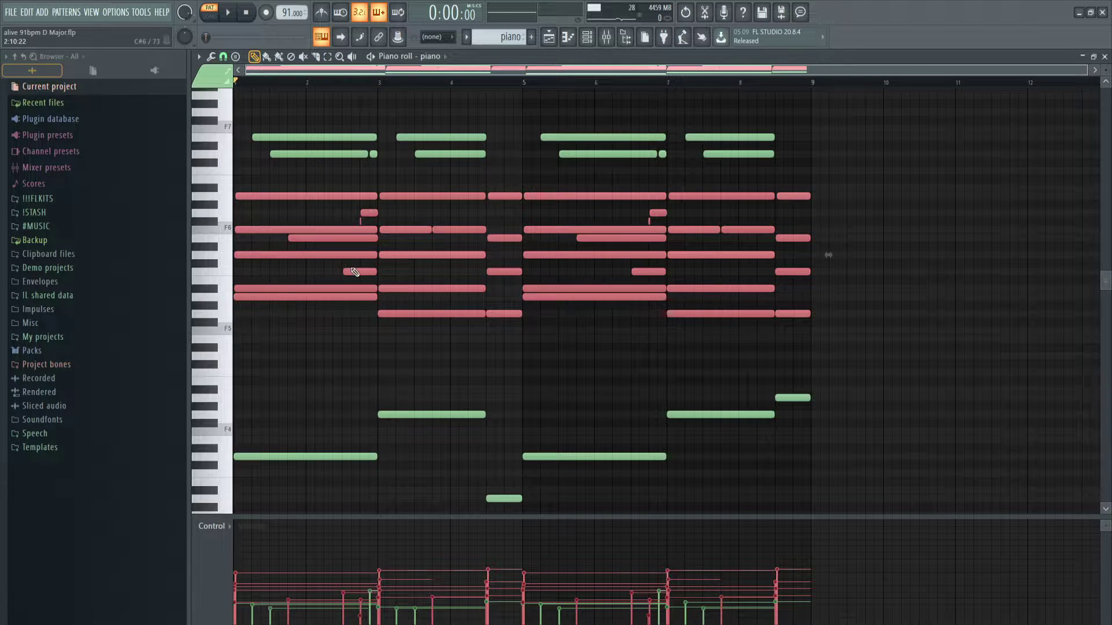
key("ctrl+d")
scroll(225, 262, "up", 6)
left_click(569, 272, "ctrl+shift")
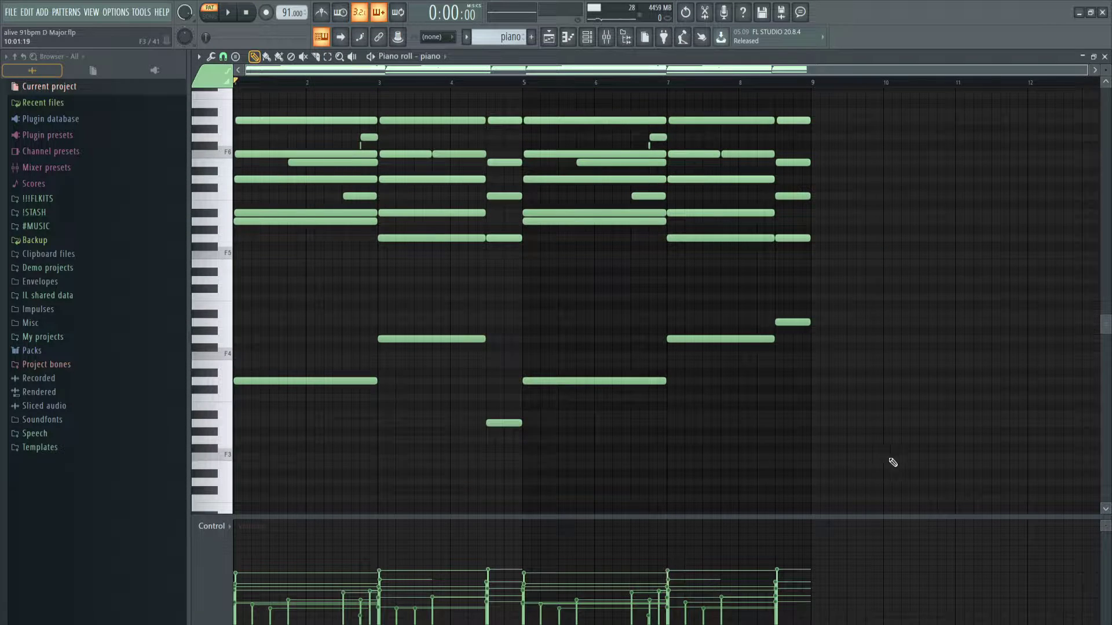
Highlight the piano's low bass notes, clear the selection, and examine the note names along the bass line
left_click_drag(899, 461, 335, 325)
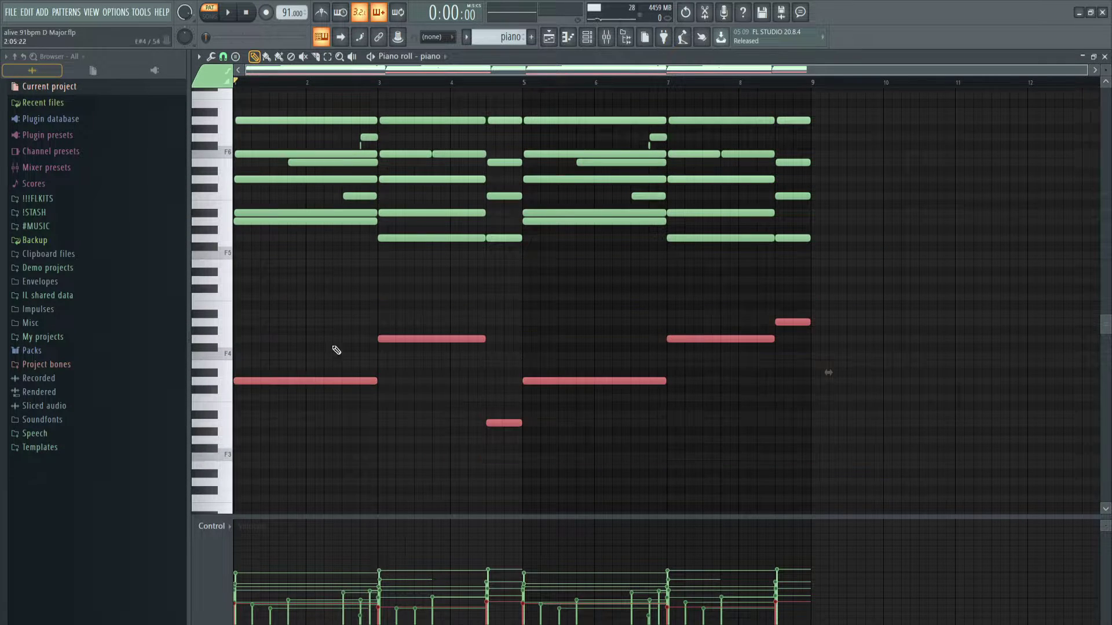
key("ctrl+d")
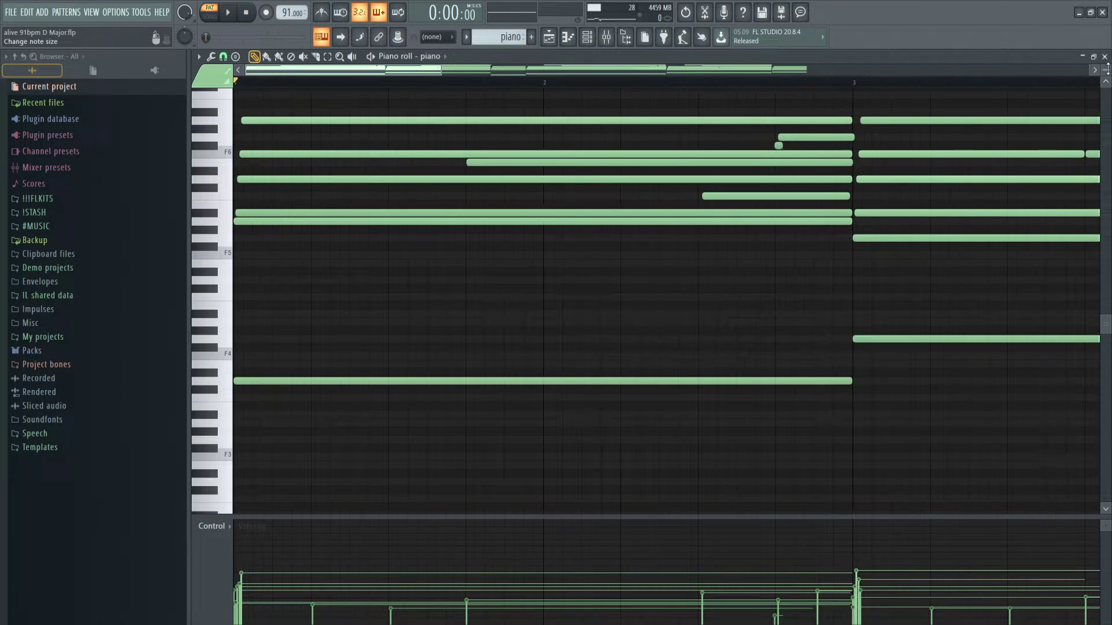
left_click_drag(1107, 70, 1109, 69)
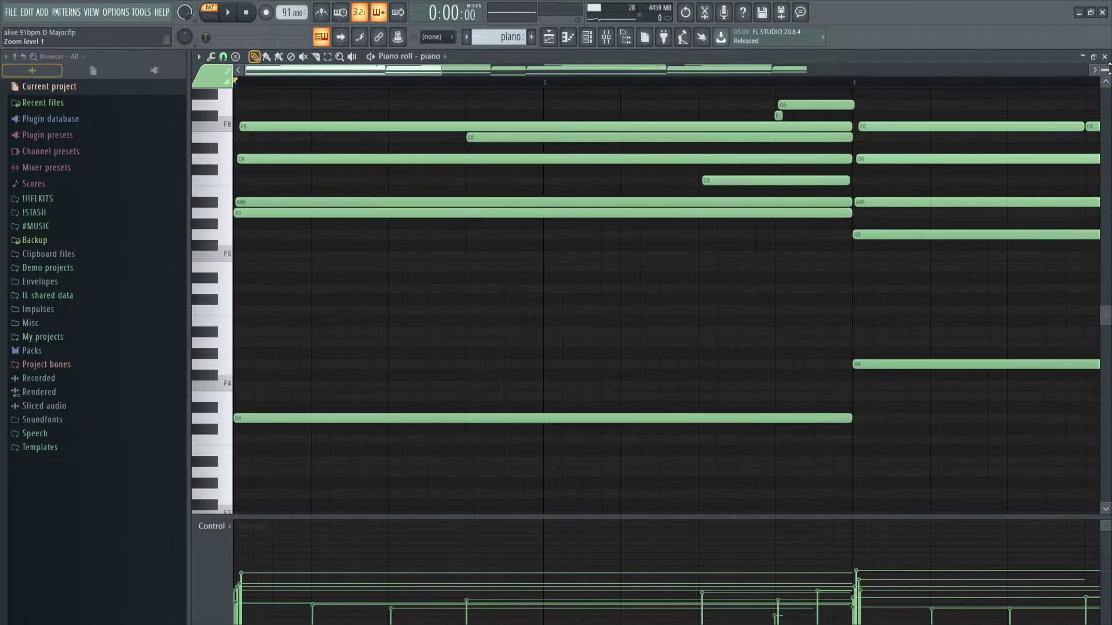
scroll(410, 317, "down", 3)
scroll(410, 318, "up", 2)
scroll(428, 330, "up", 6)
scroll(498, 358, "down", 10)
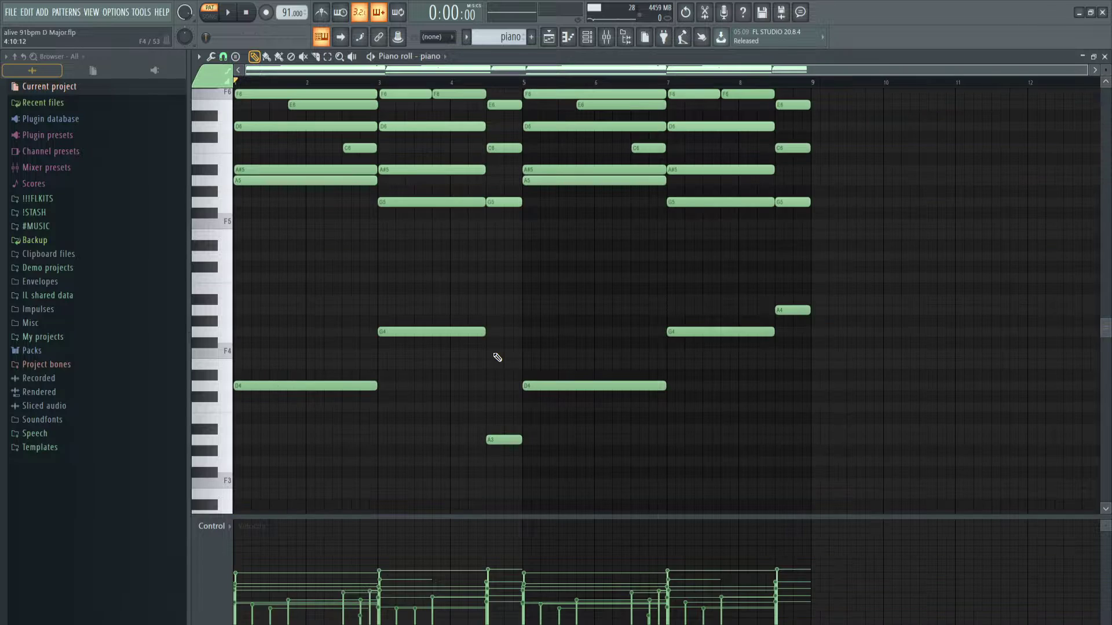
Highlight the piano's low bass notes in the first four bars, clear the selection, and highlight the first two again
left_click_drag(500, 457, 253, 305)
key("ctrl+d")
left_click_drag(499, 456, 294, 284)
scroll(389, 398, "up", 3)
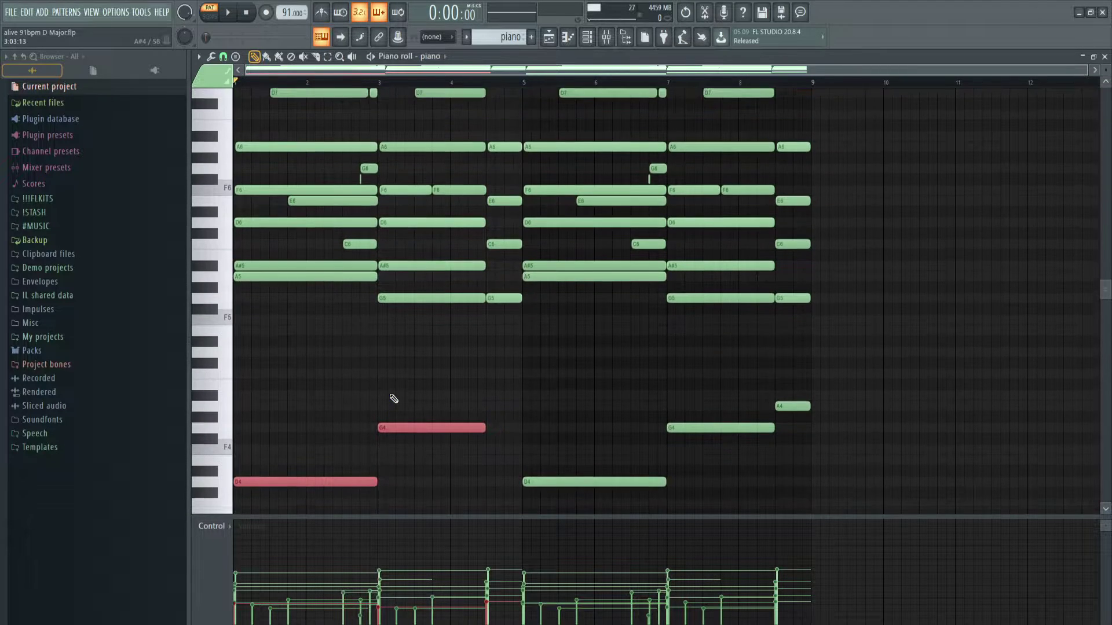
Highlight the piano's opening chord notes in the first two bars, clear the selection, and play the piano pattern
scroll(284, 337, "up", 3)
left_click_drag(294, 326, 273, 131)
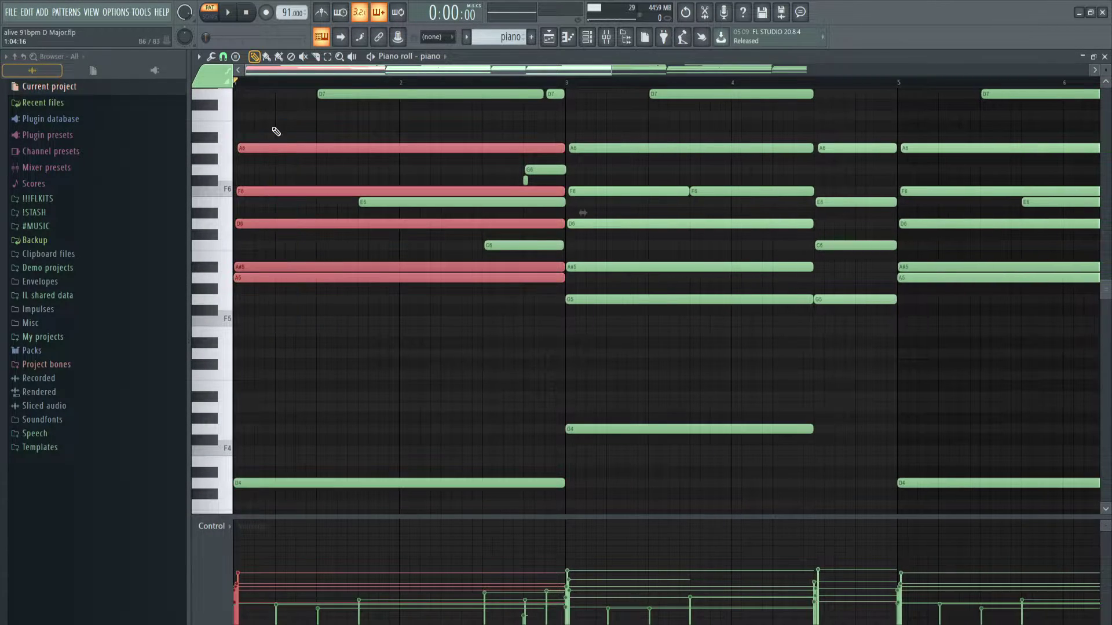
scroll(442, 347, "down", 3)
key("ctrl+d")
scroll(504, 350, "down", 2)
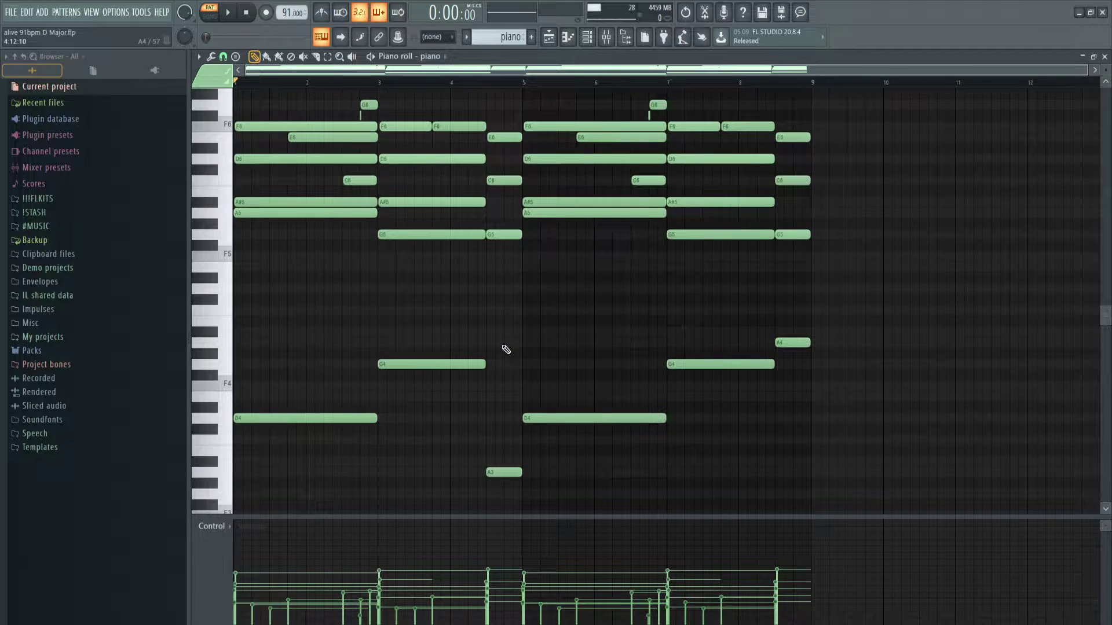
scroll(549, 127, "up", 5)
key("space")
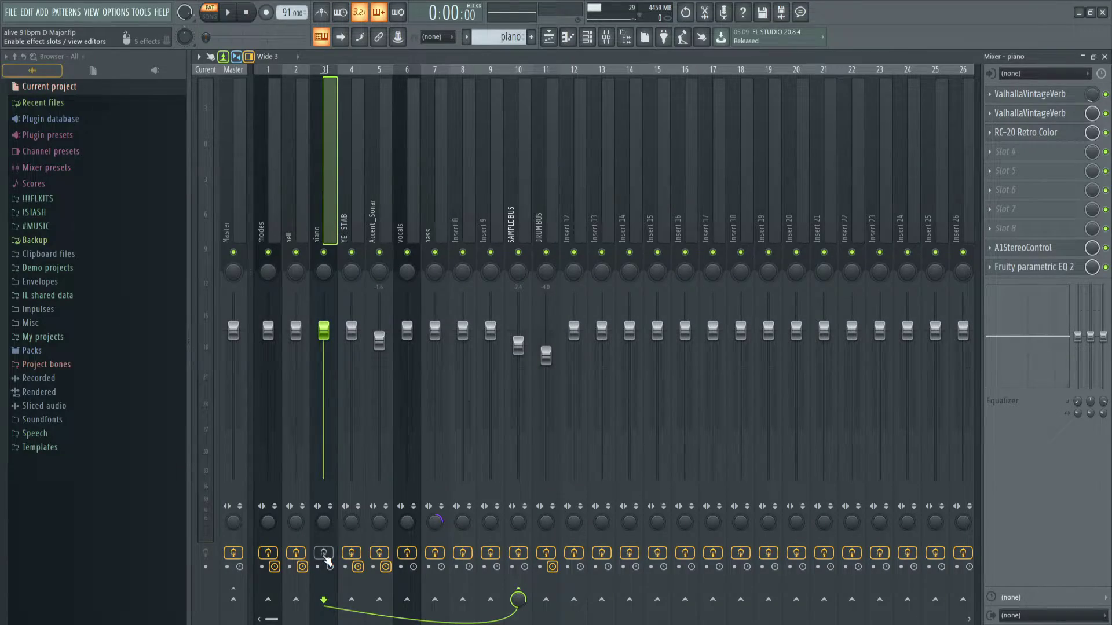
Enable the piano mixer track's effect slots and review the settings of its two ValhallaVintageVerb reverbs
left_click(325, 555)
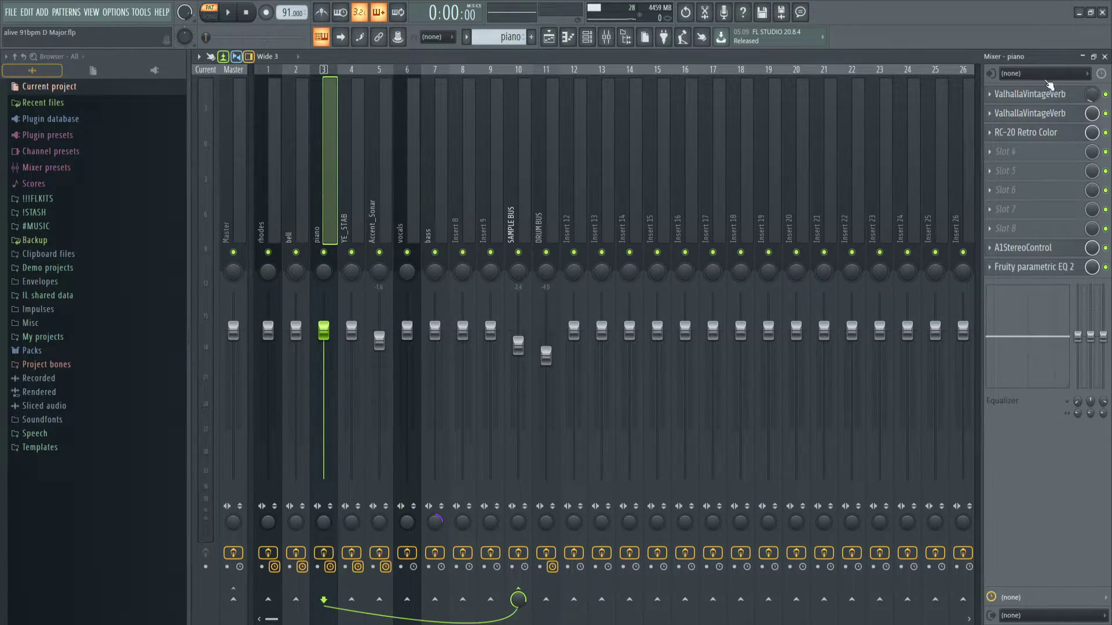
left_click(1046, 99)
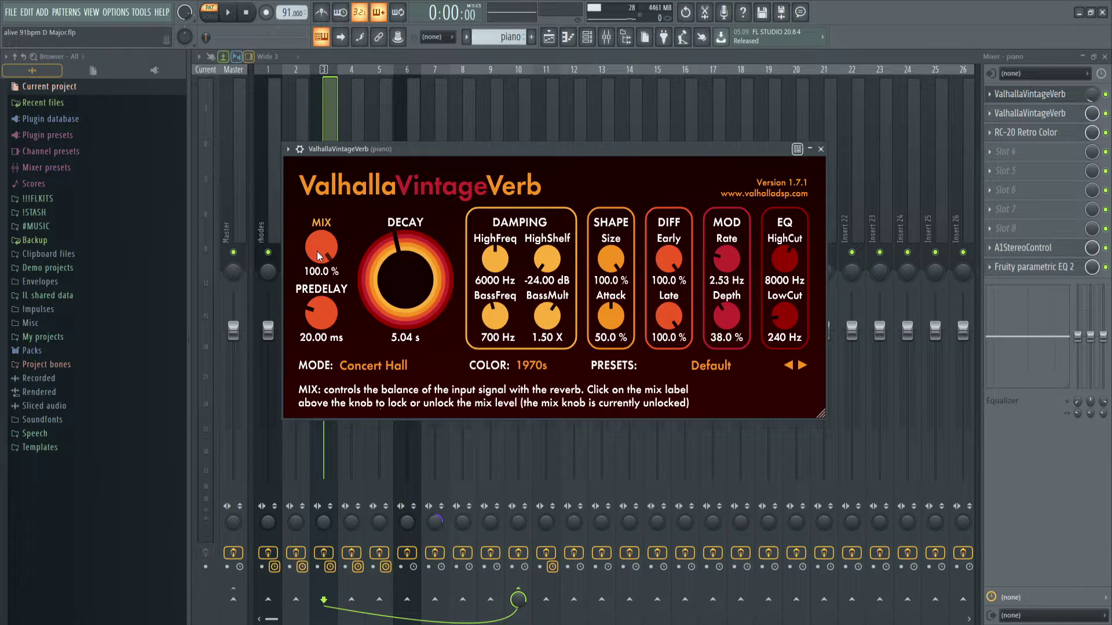
left_click(1046, 97)
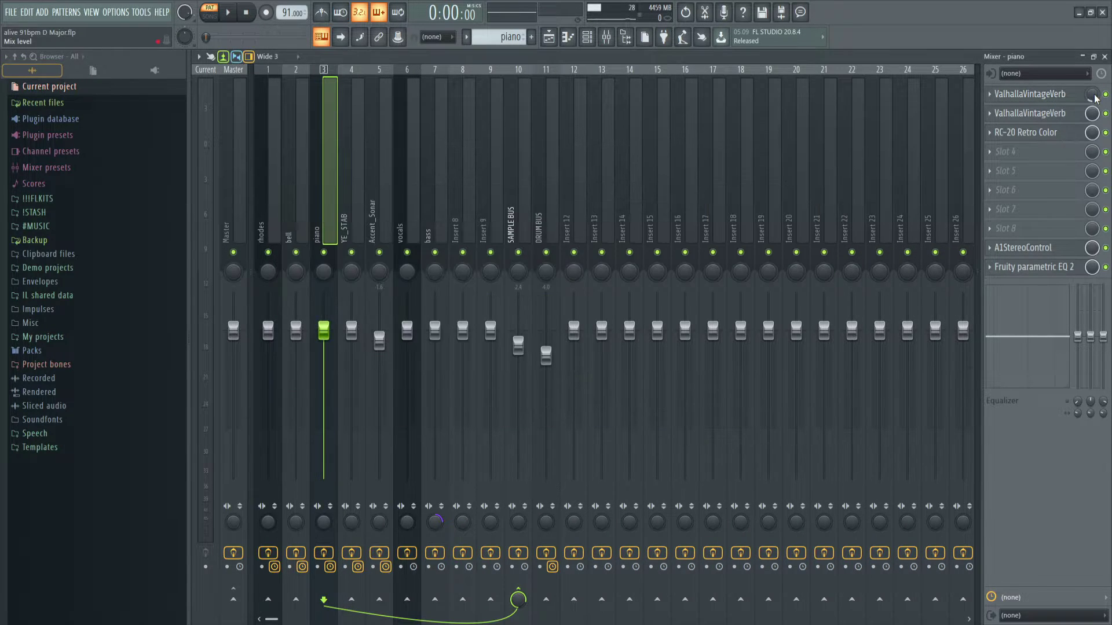
left_click(1036, 95)
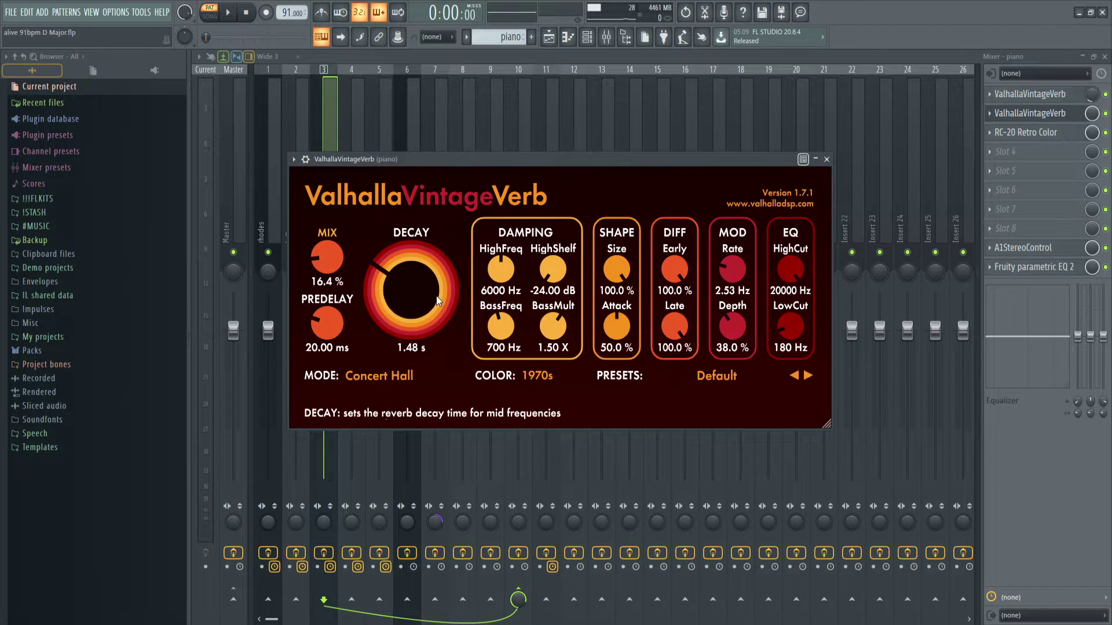
Review the piano track's RC-20 Retro Color and Fruity parametric EQ 2, and play the piano pattern
left_click(1034, 132)
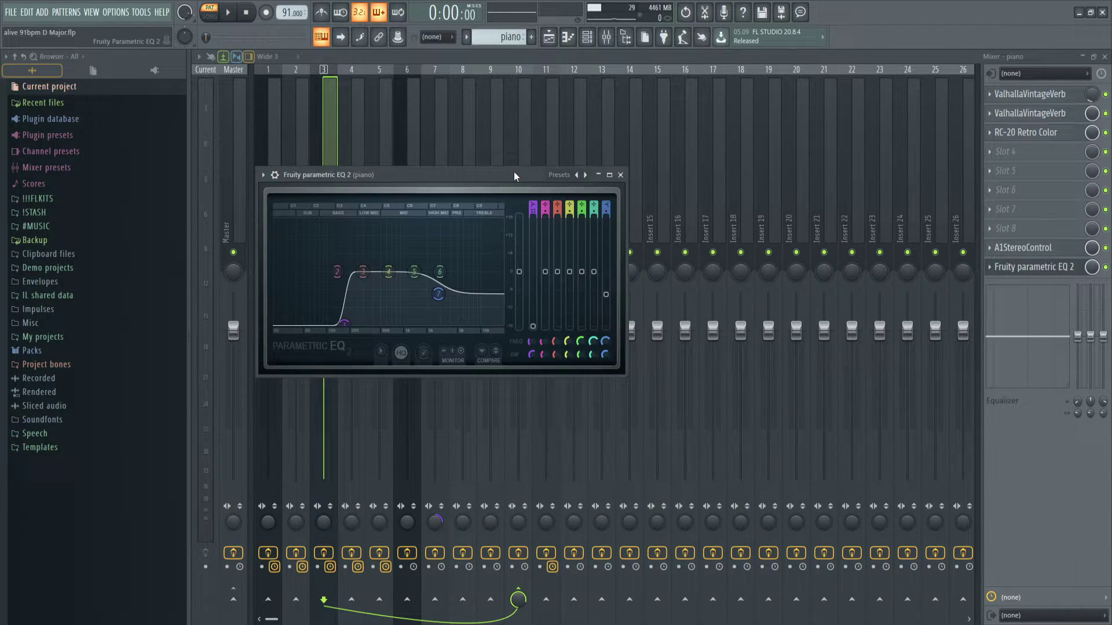
left_click_drag(477, 189, 633, 203)
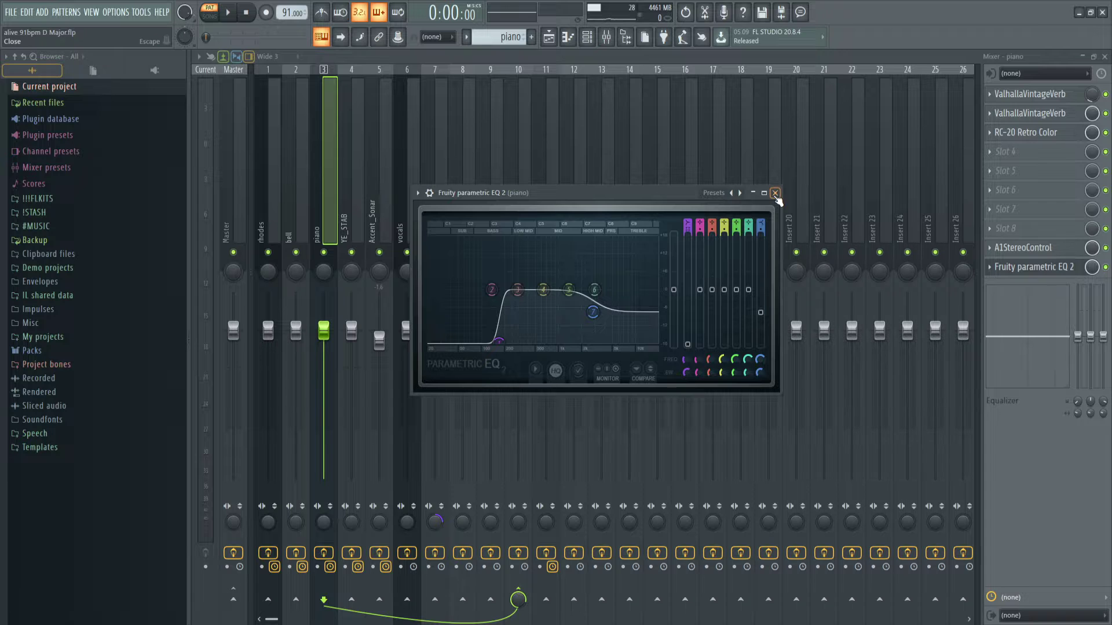
left_click(776, 193)
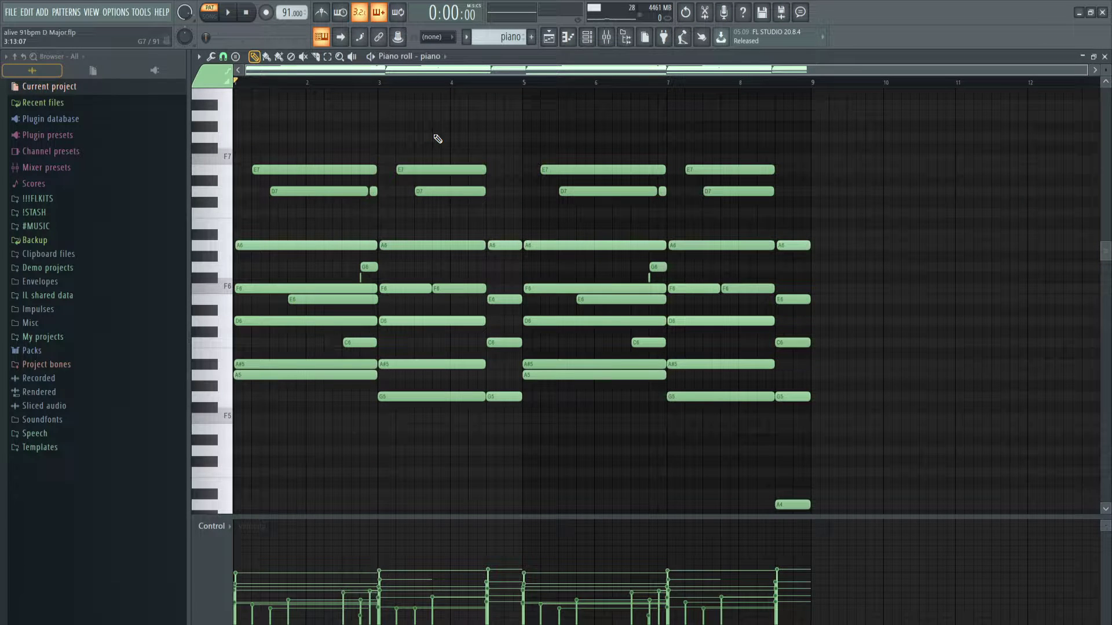
key("space")
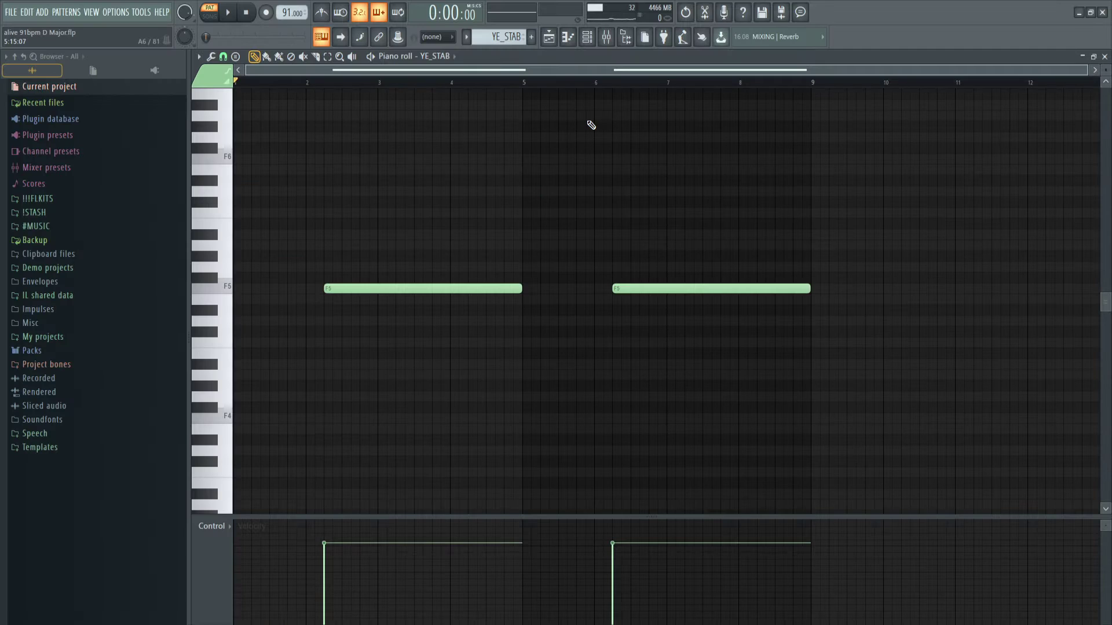
Review the YE_STAB mixer track's effects, starting with ValhallaVintageVerb, and play the YE_STAB pattern
left_click(607, 36)
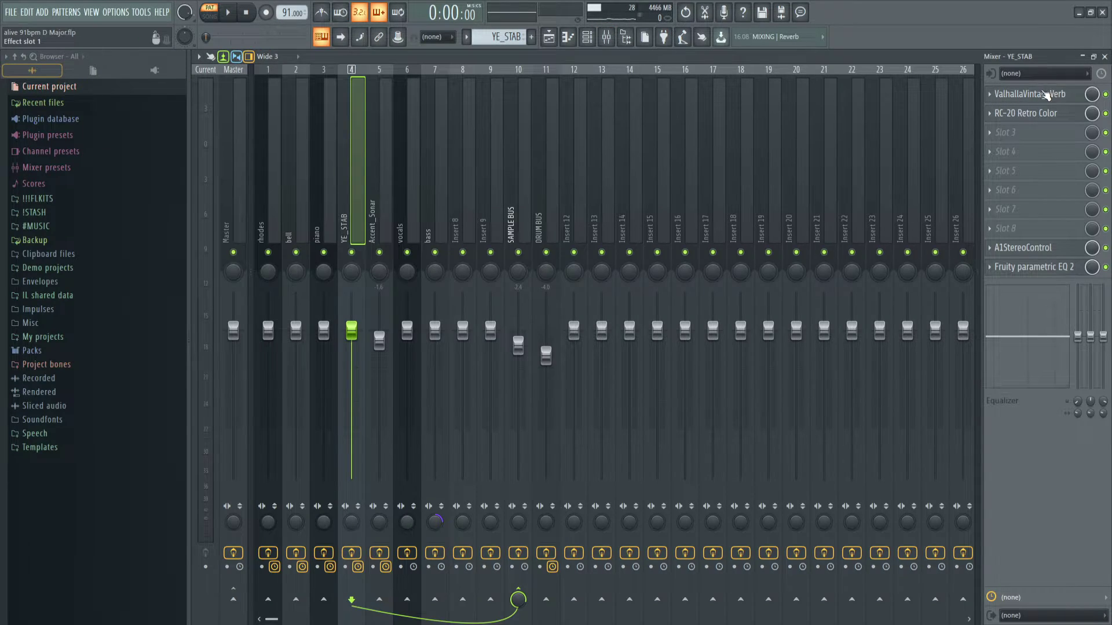
left_click(1048, 94)
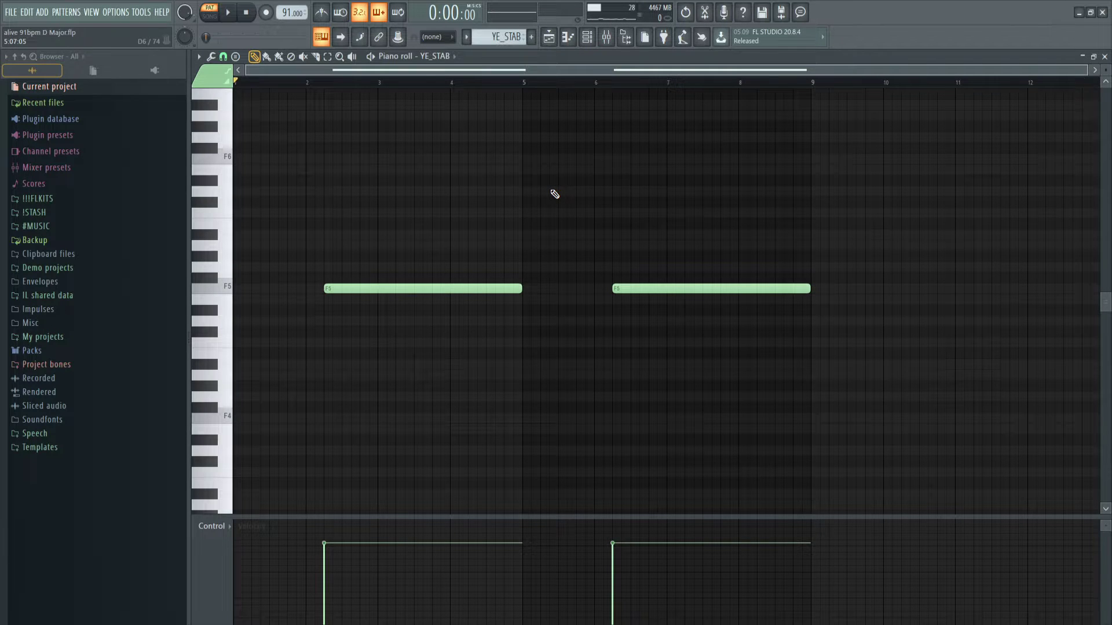
key("space")
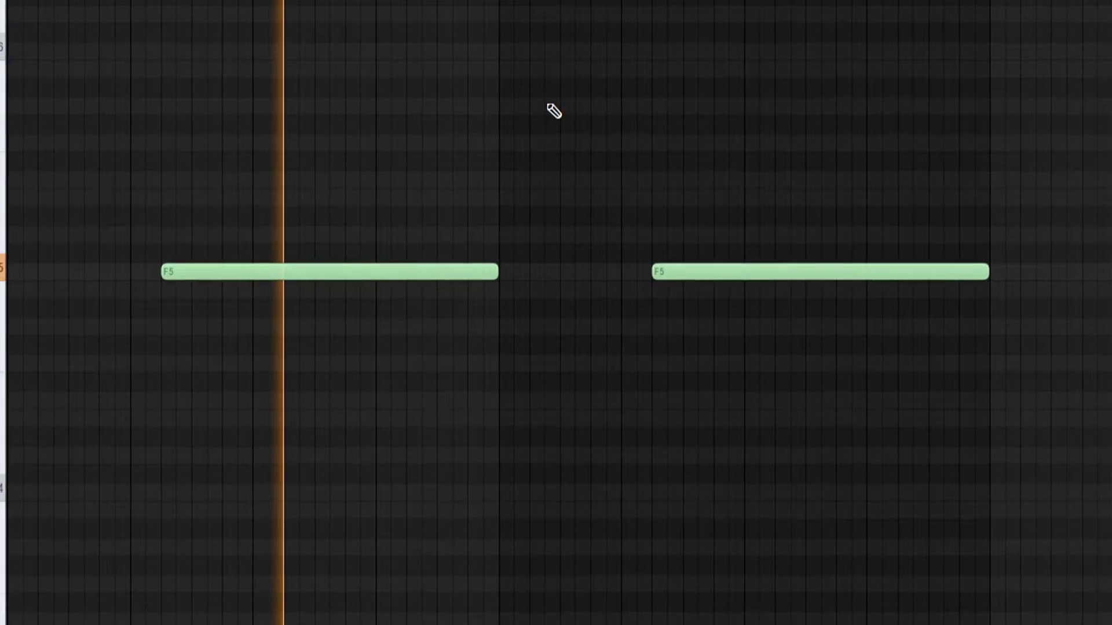
Show the Accent_Sonar notes in the piano roll, highlight and deselect both, and play the pattern from bar 3
left_click(606, 40)
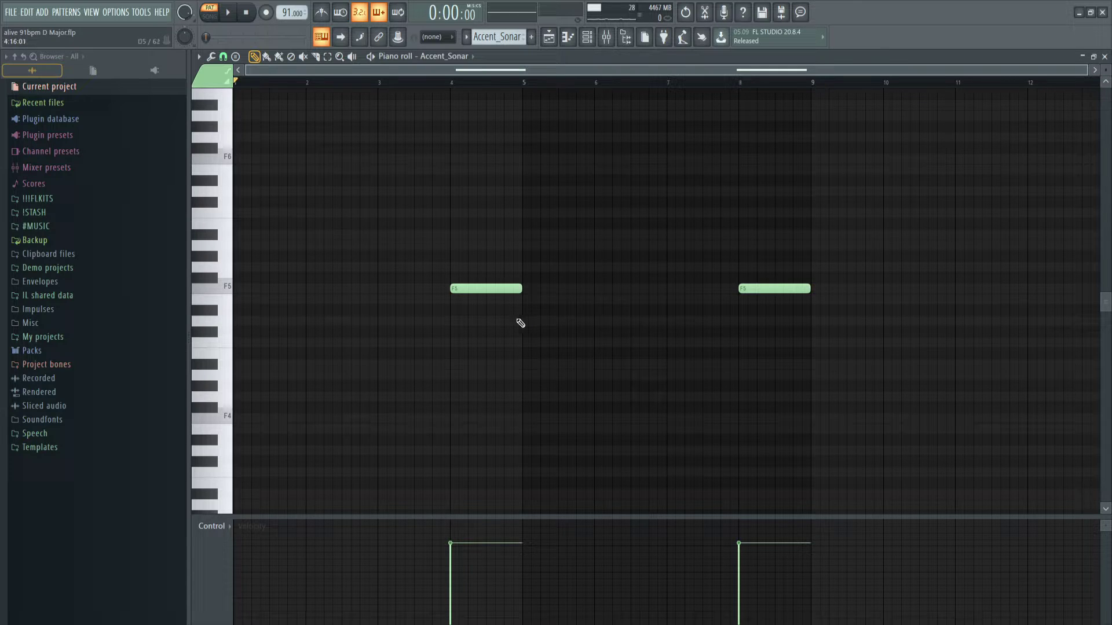
left_click_drag(499, 330, 785, 237)
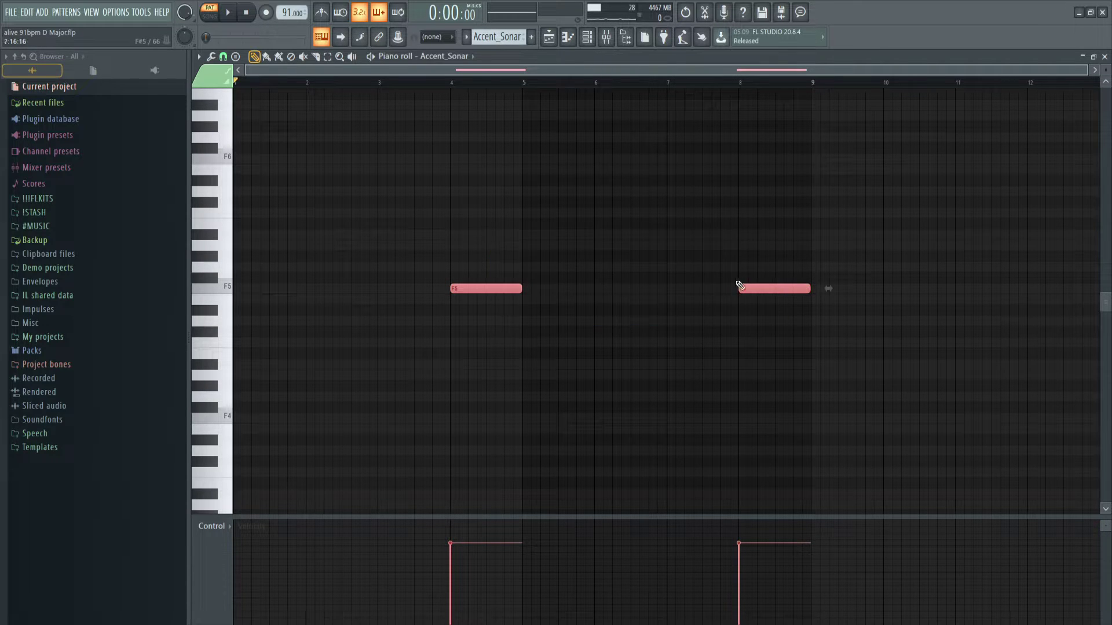
left_click_drag(787, 305, 450, 238)
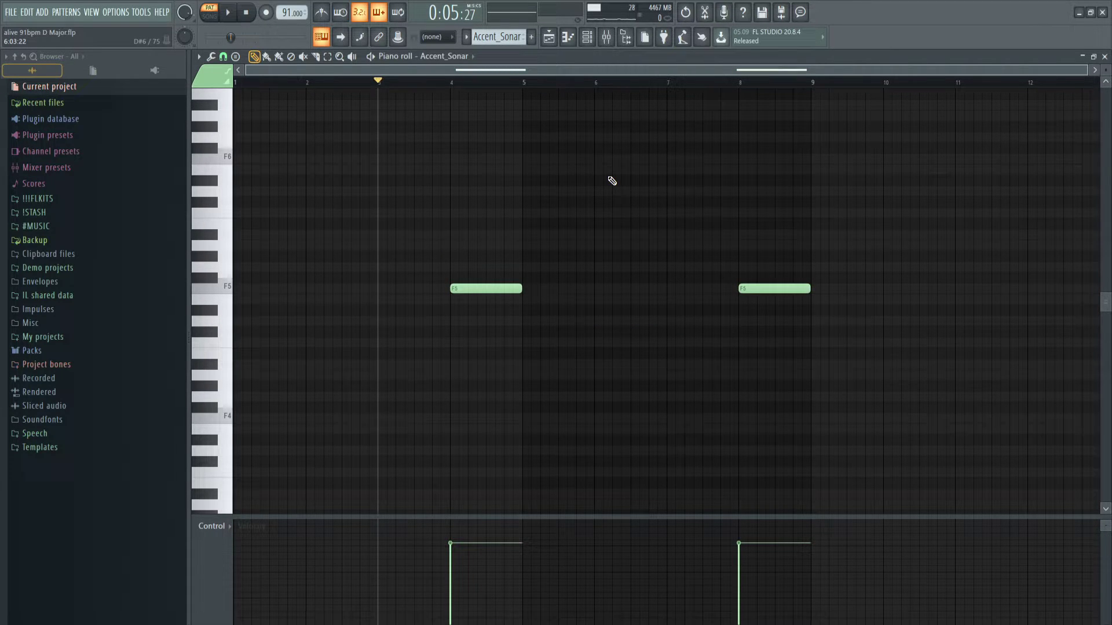
key("space")
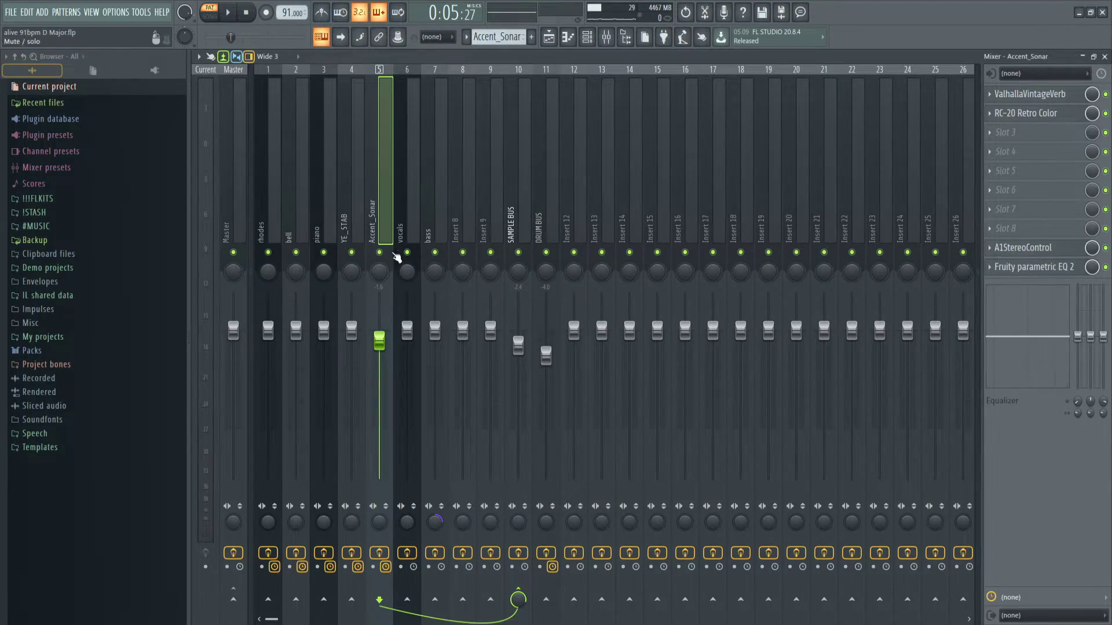
Review the Accent_Sonar mixer track's effects and examine the cutoffs in its Fruity parametric EQ 2
left_click(355, 210)
left_click(381, 219)
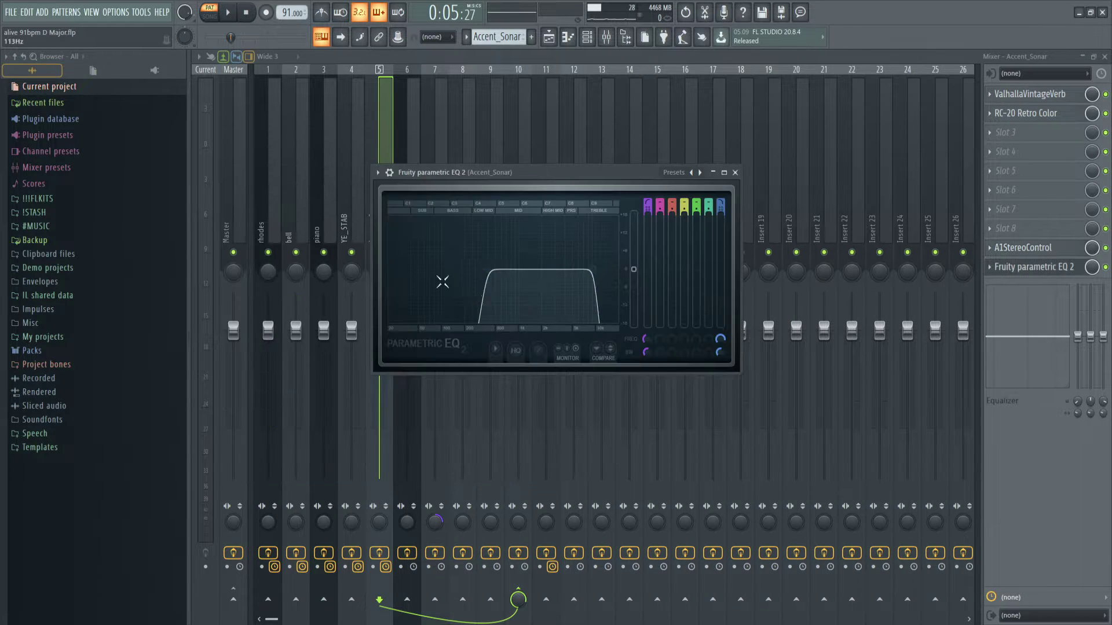
left_click_drag(601, 269, 595, 274)
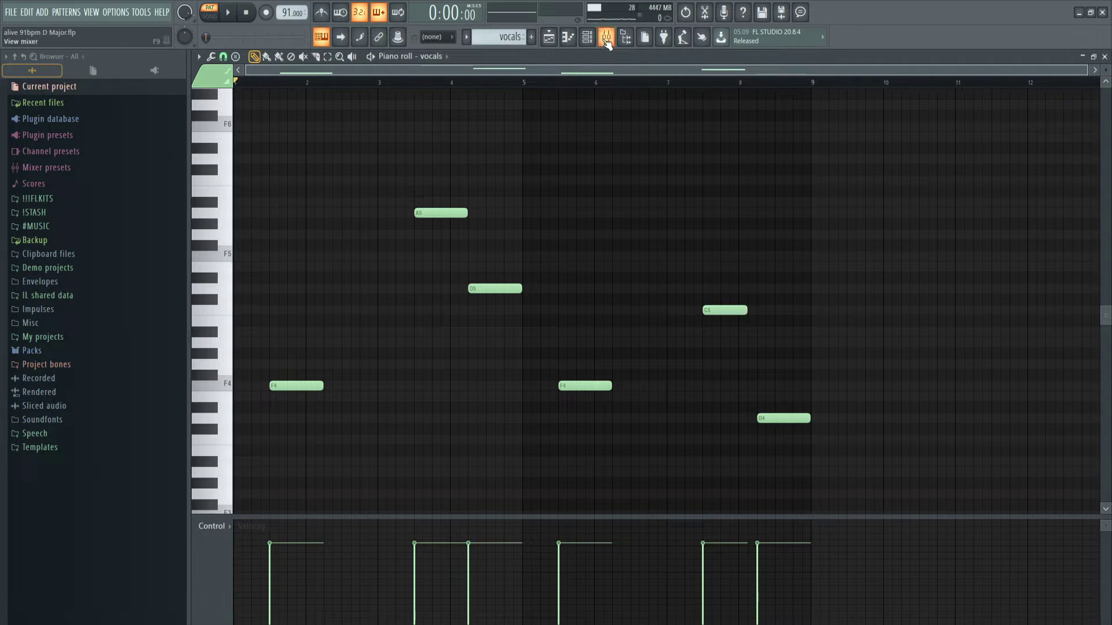
Play the vocals pattern and review its mixer effects, including ValhallaDelay, A1StereoControl and Fruity parametric EQ 2
key("space")
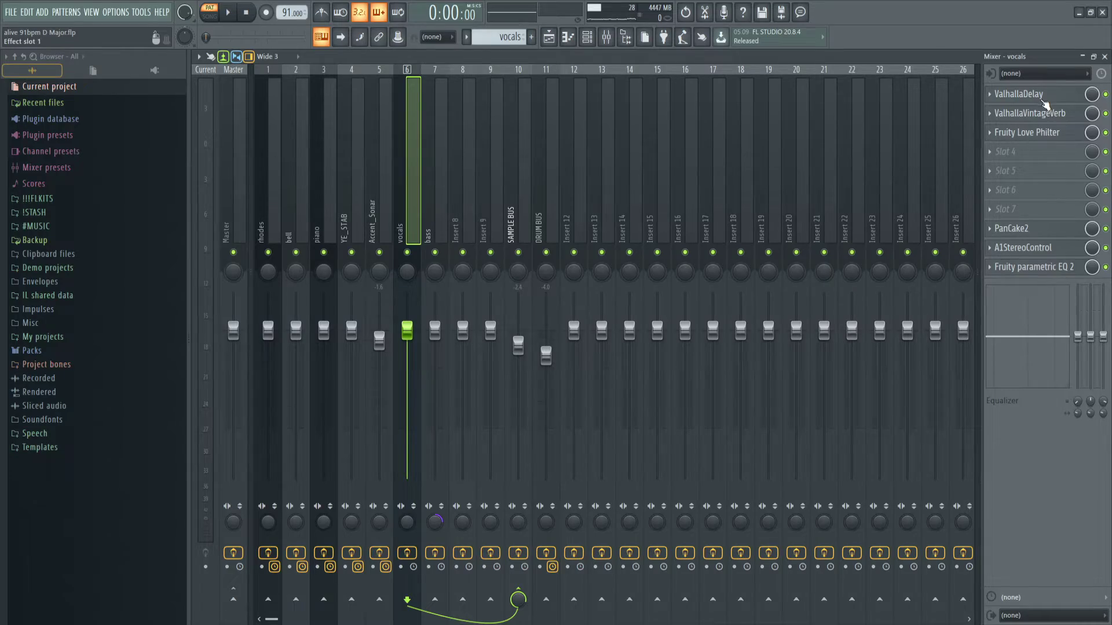
left_click(1036, 96)
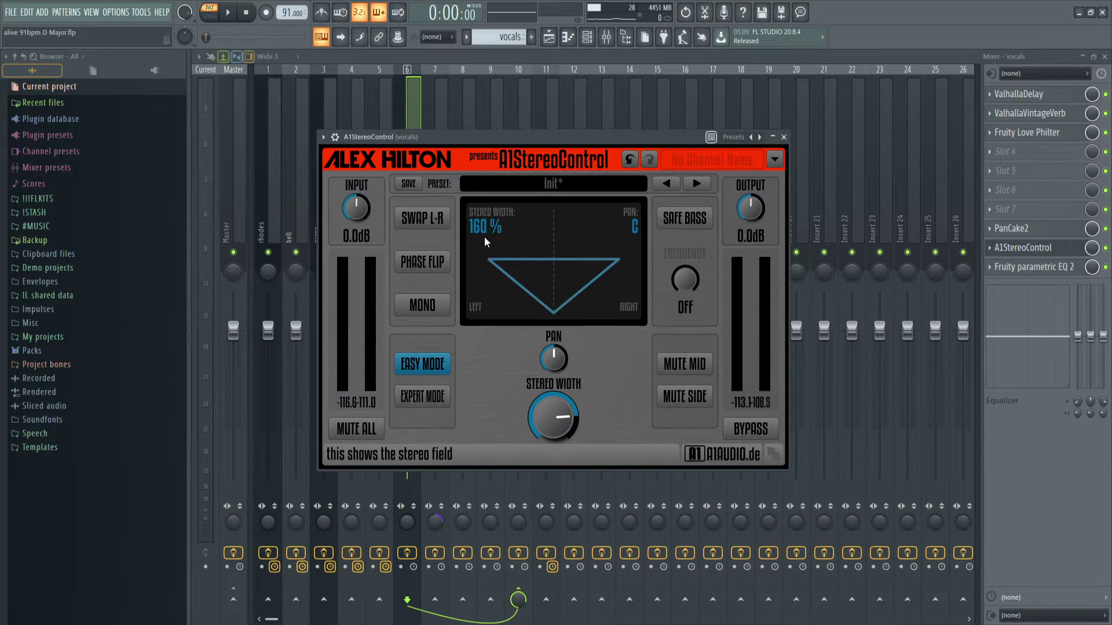
left_click(783, 137)
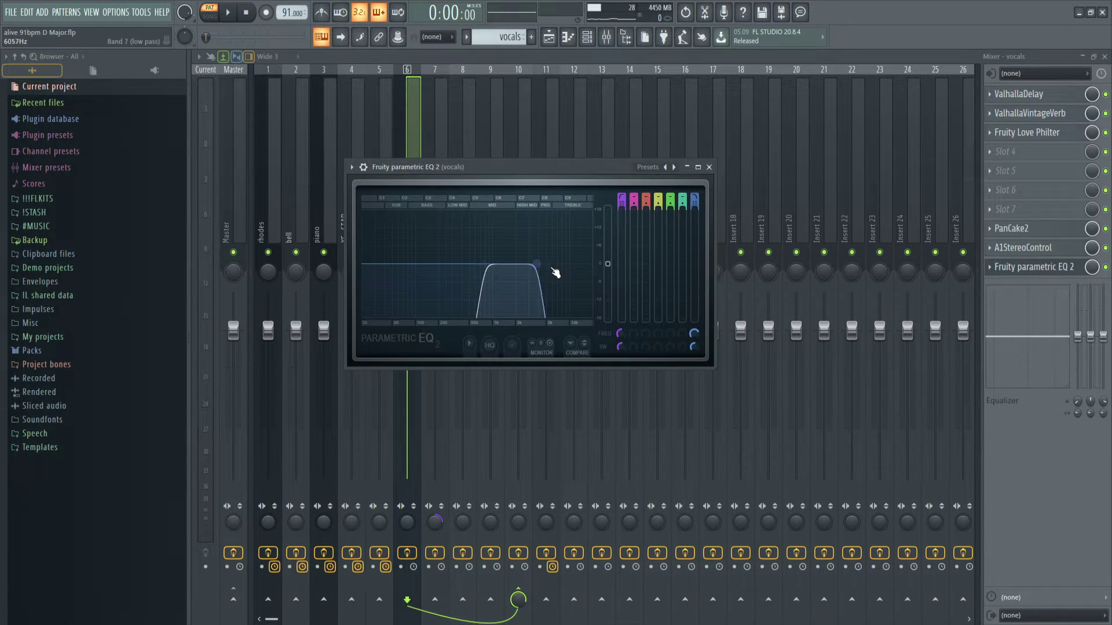
key("F7")
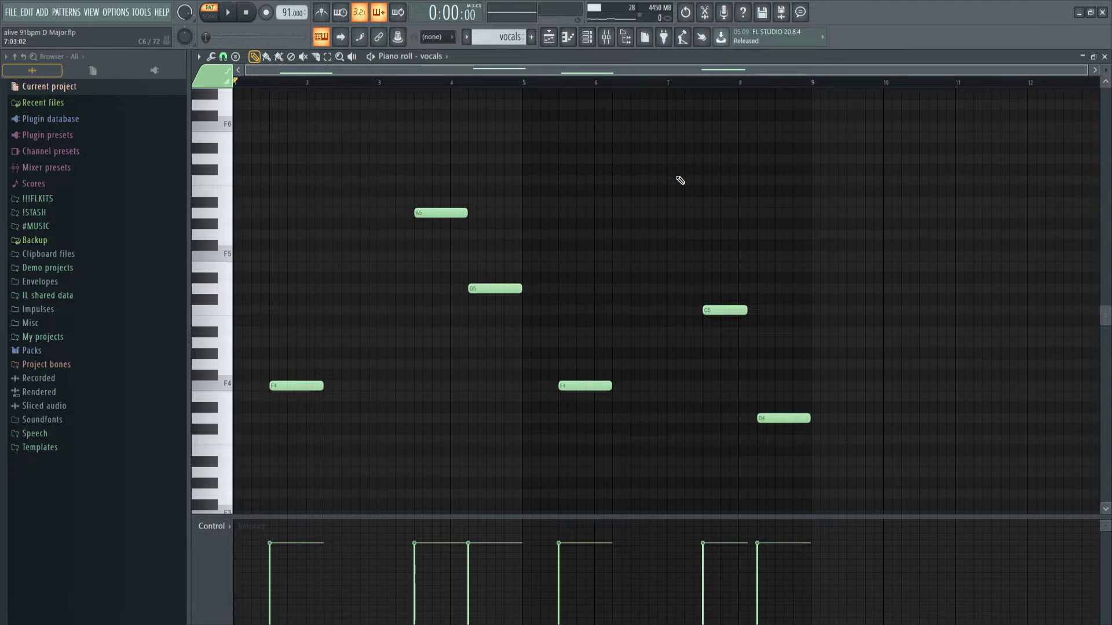
key("space")
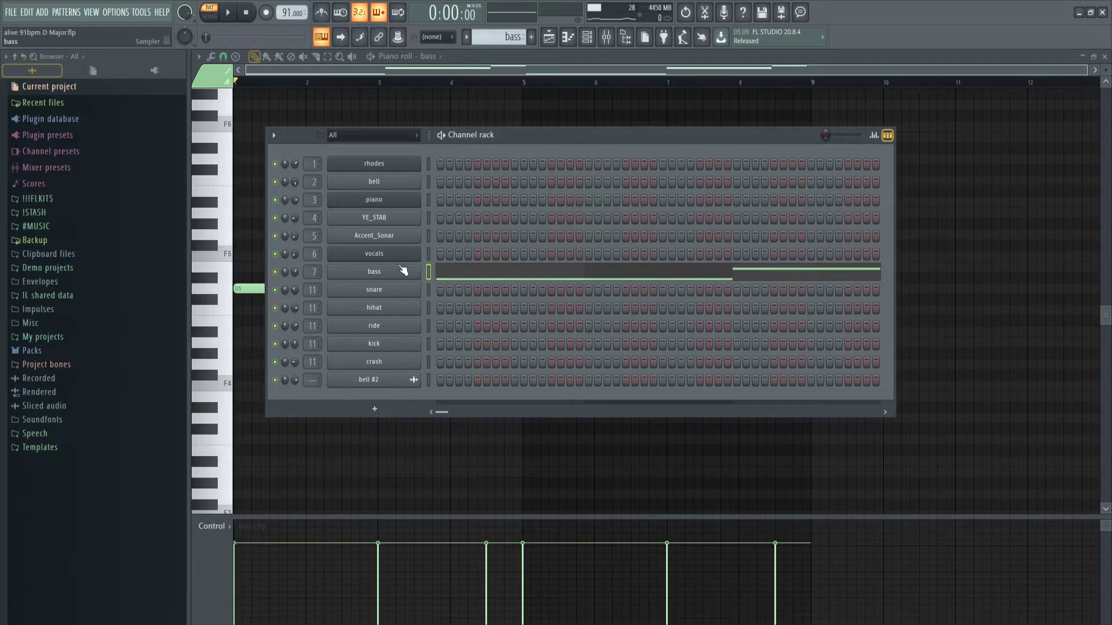
Examine the bass channel's sampler settings and its volume envelope, and return to its piano roll
left_click(387, 272)
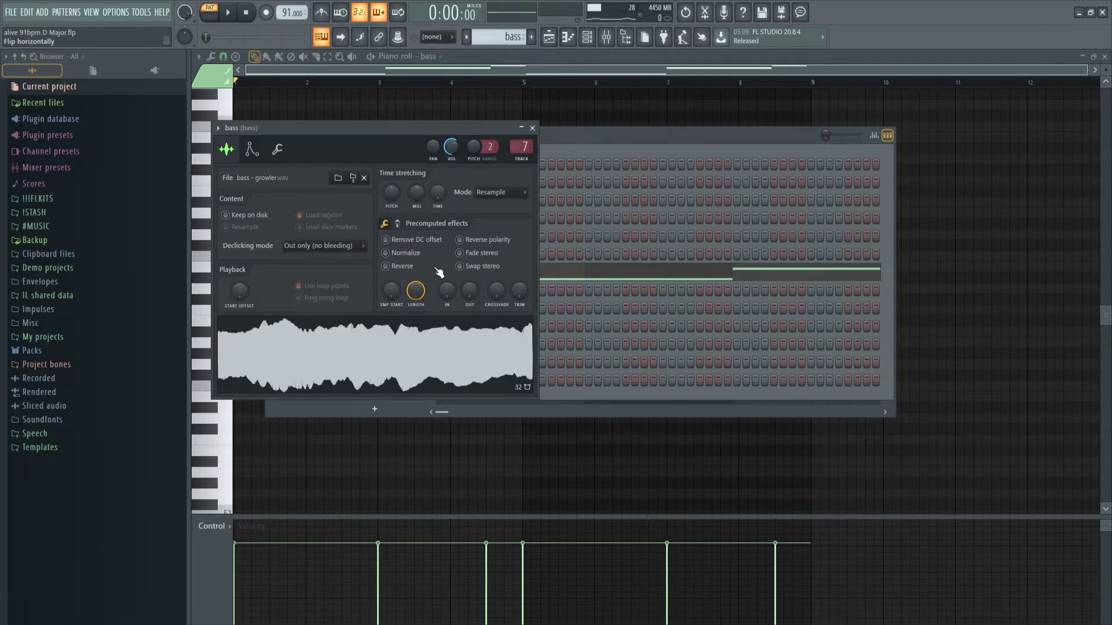
left_click_drag(360, 154, 537, 170)
left_click(429, 165)
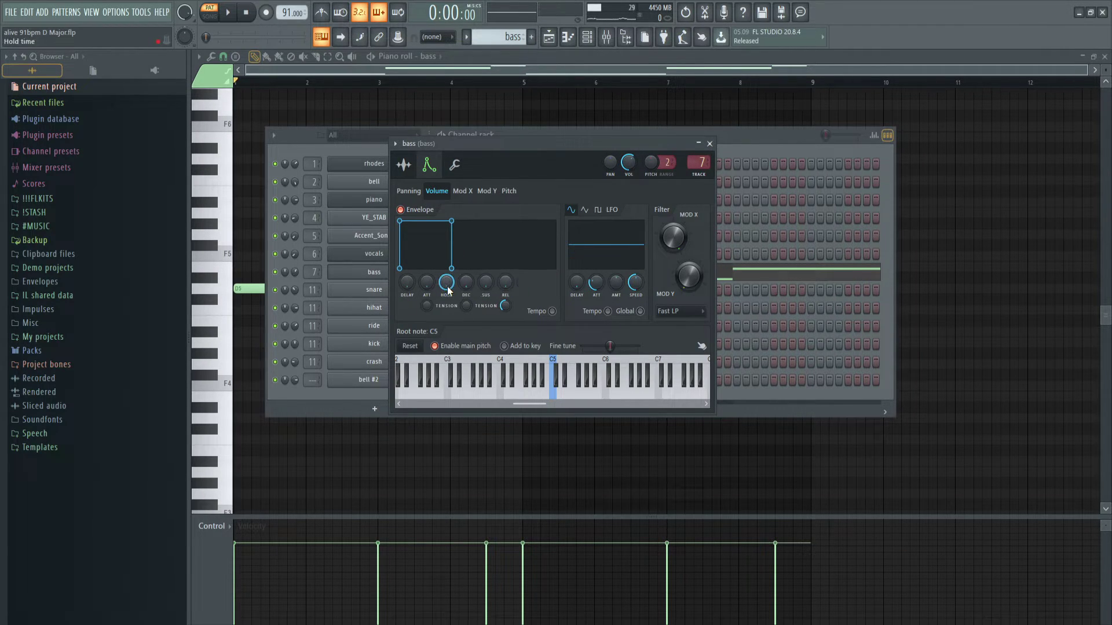
key("F7")
Highlight all the bass notes across the eight bars of the piano roll and clear the selection
scroll(446, 327, "up", 2)
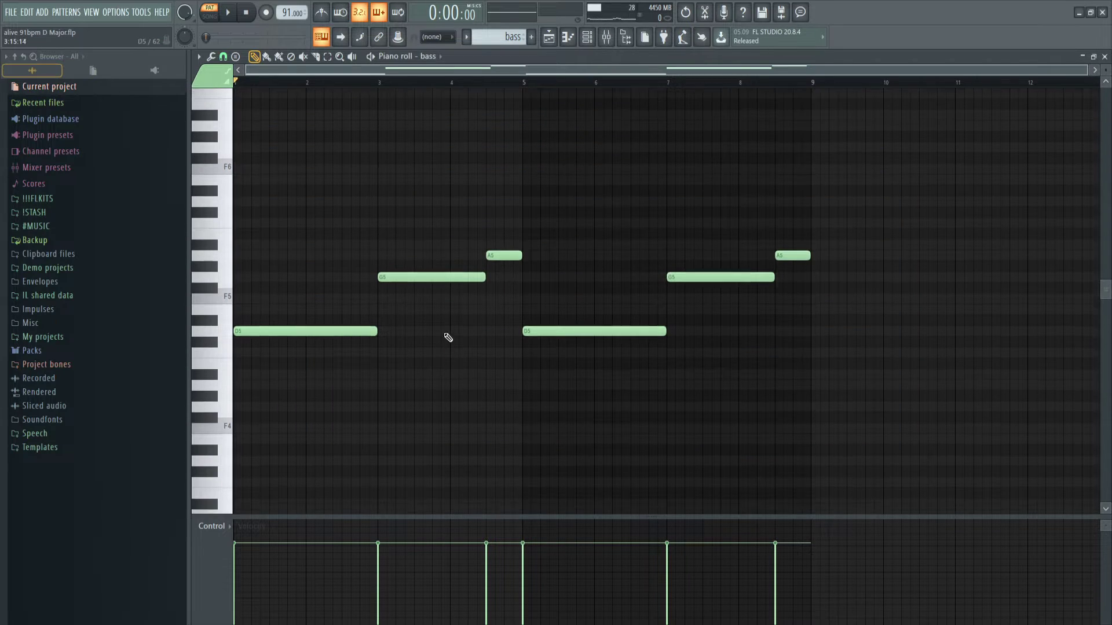
left_click_drag(320, 390, 888, 187)
left_click(574, 160, "ctrl")
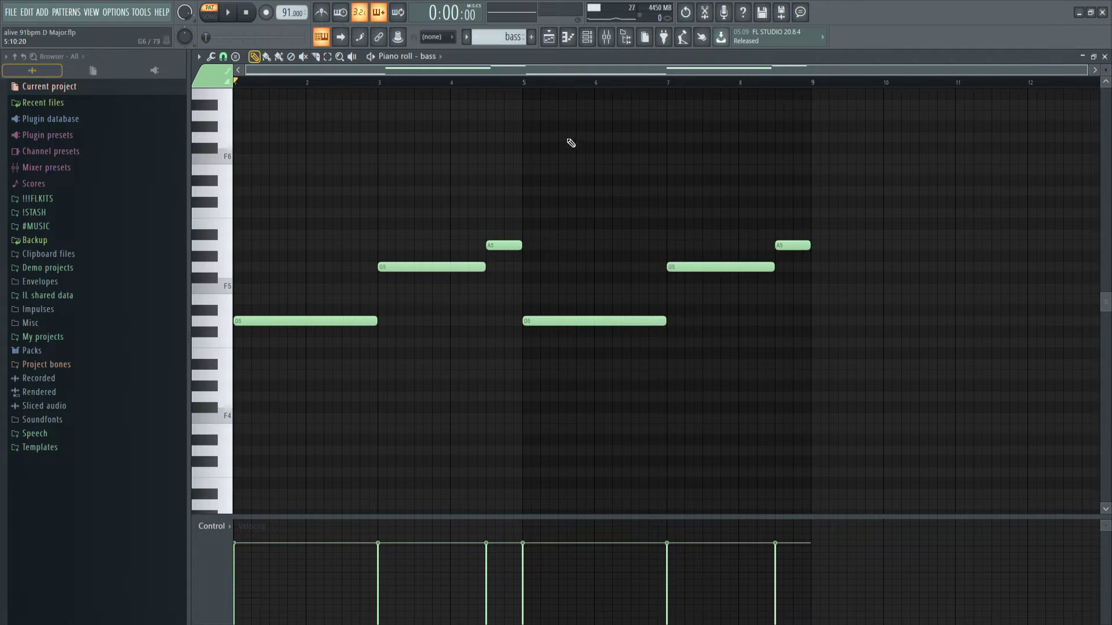
left_click_drag(788, 383, 330, 219)
Review the two Fruity parametric EQ 2 effects on the bass mixer track and play the bass pattern
key("F9")
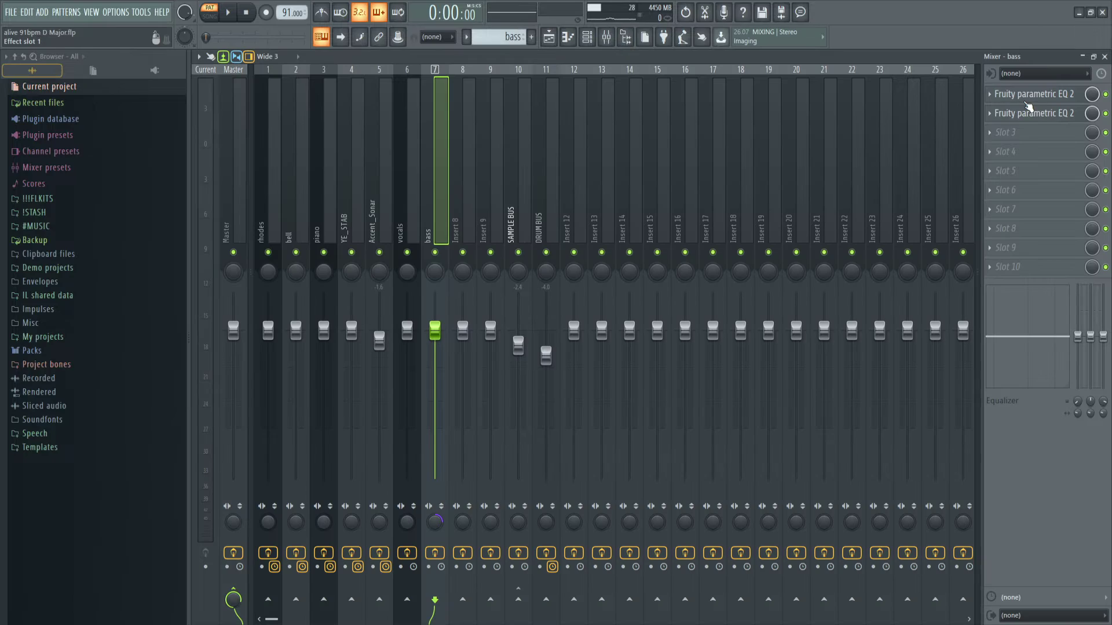
left_click(1031, 112)
left_click_drag(480, 211, 492, 214)
left_click(1034, 114)
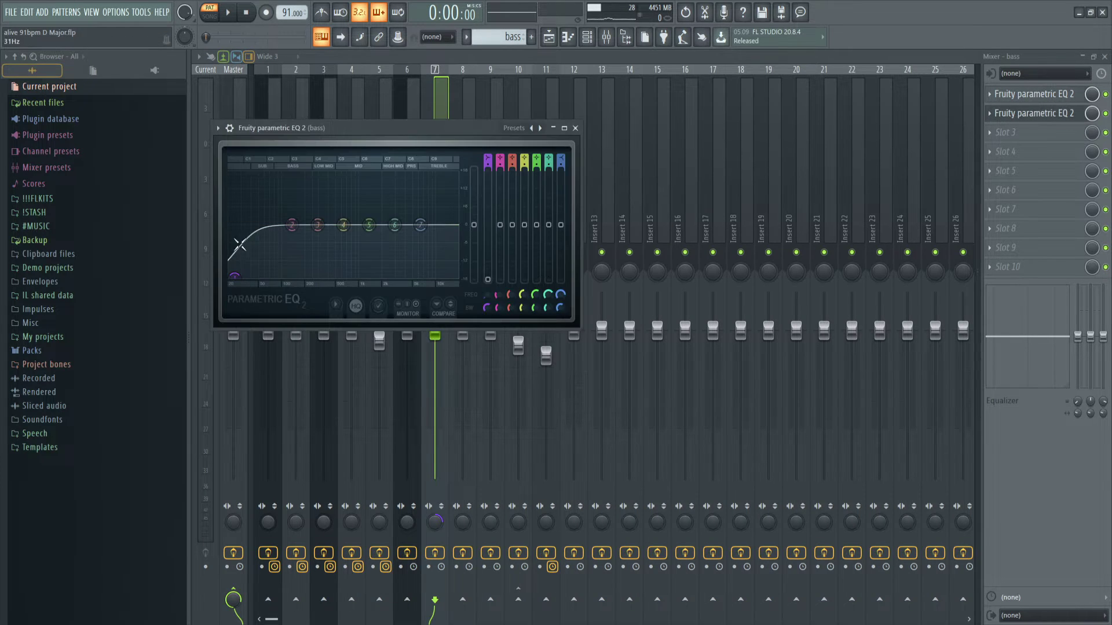
key("F9")
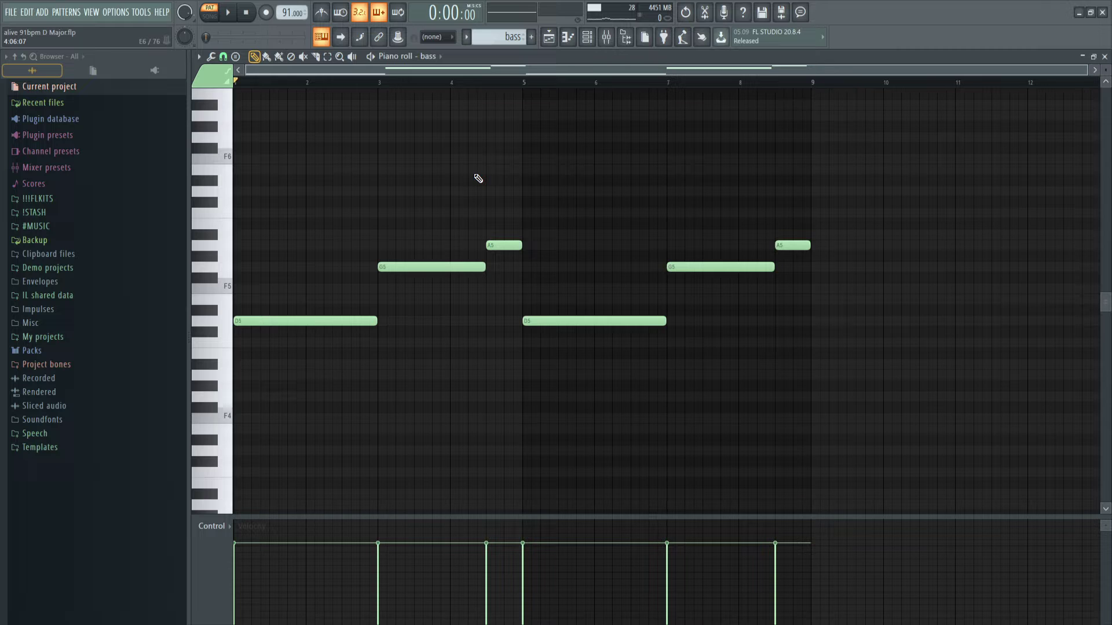
key("space")
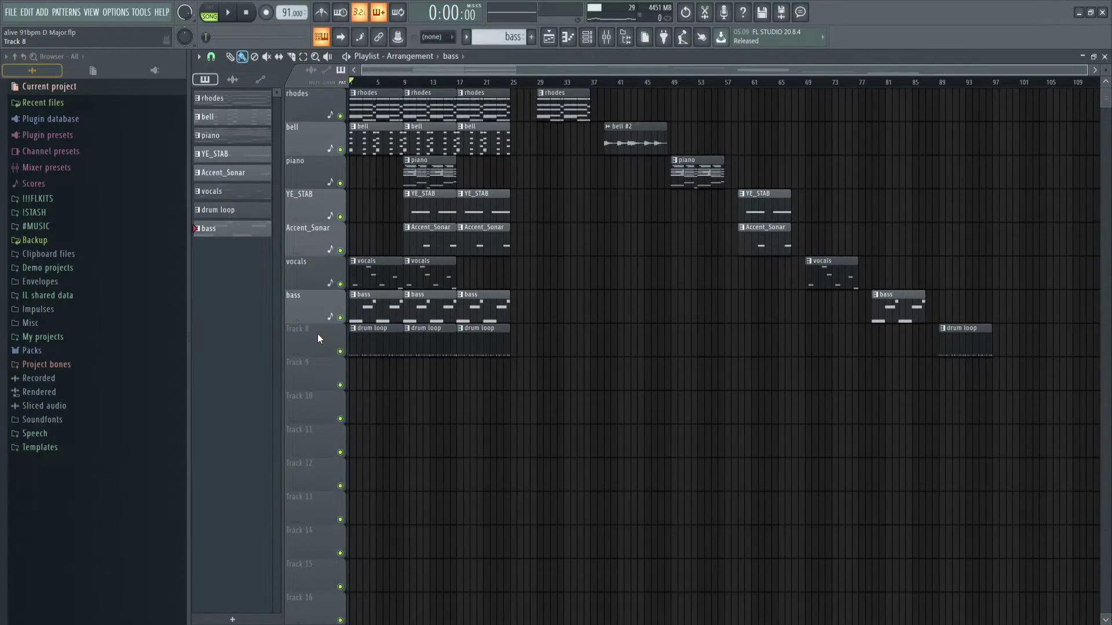
Locate the three drum loop clips in the playlist and show the drum loop pattern in the channel rack
scroll(318, 341, "up", 3)
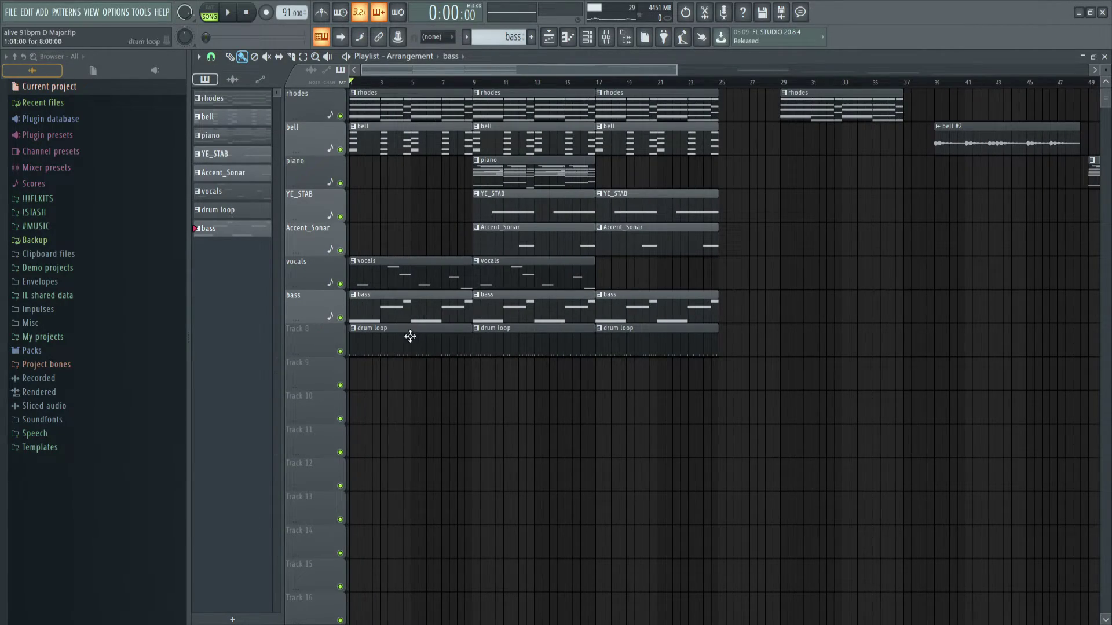
left_click_drag(410, 336, 734, 349)
left_click(631, 363, "ctrl")
scroll(504, 37, "down", 1)
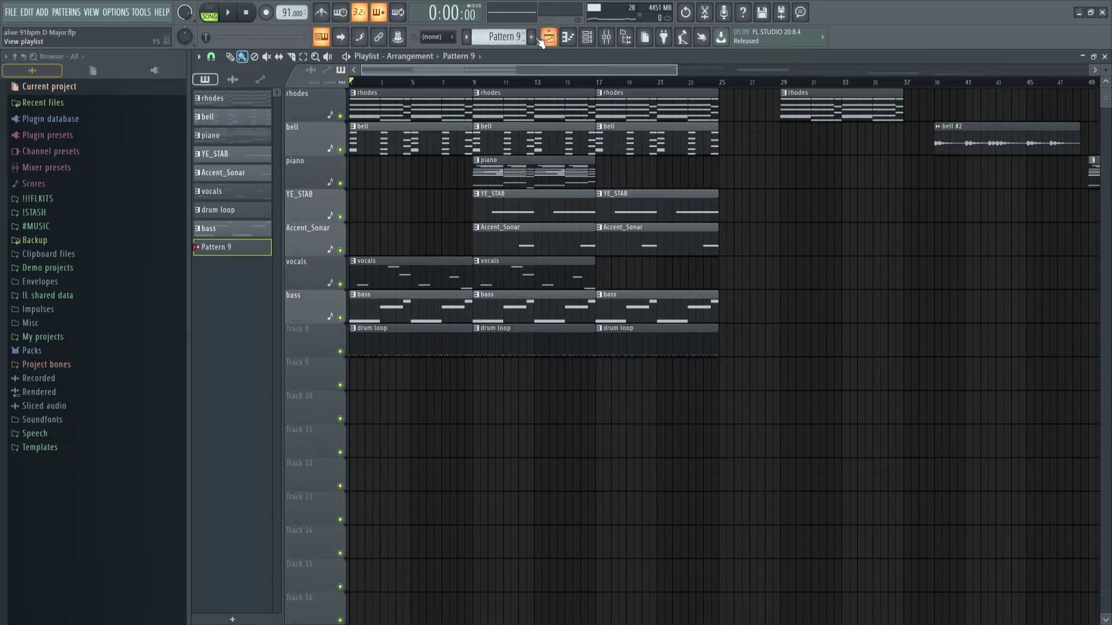
scroll(507, 37, "up", 2)
left_click(587, 37)
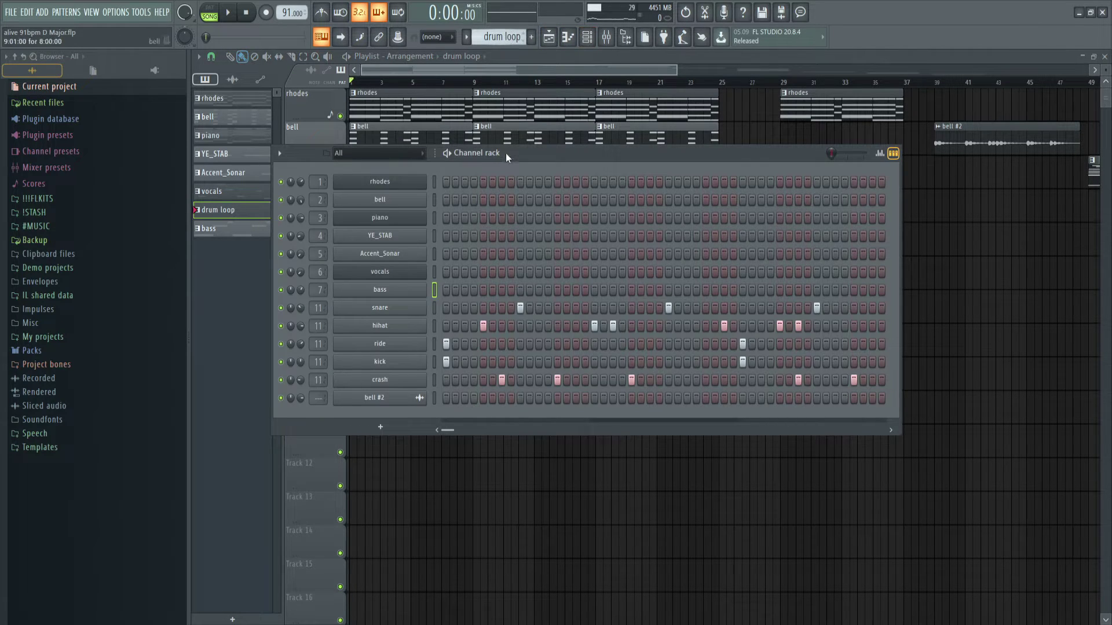
Go through the snare, hihat, ride, kick and crash steps of the drum loop pattern in the channel rack
left_click_drag(506, 155, 523, 121)
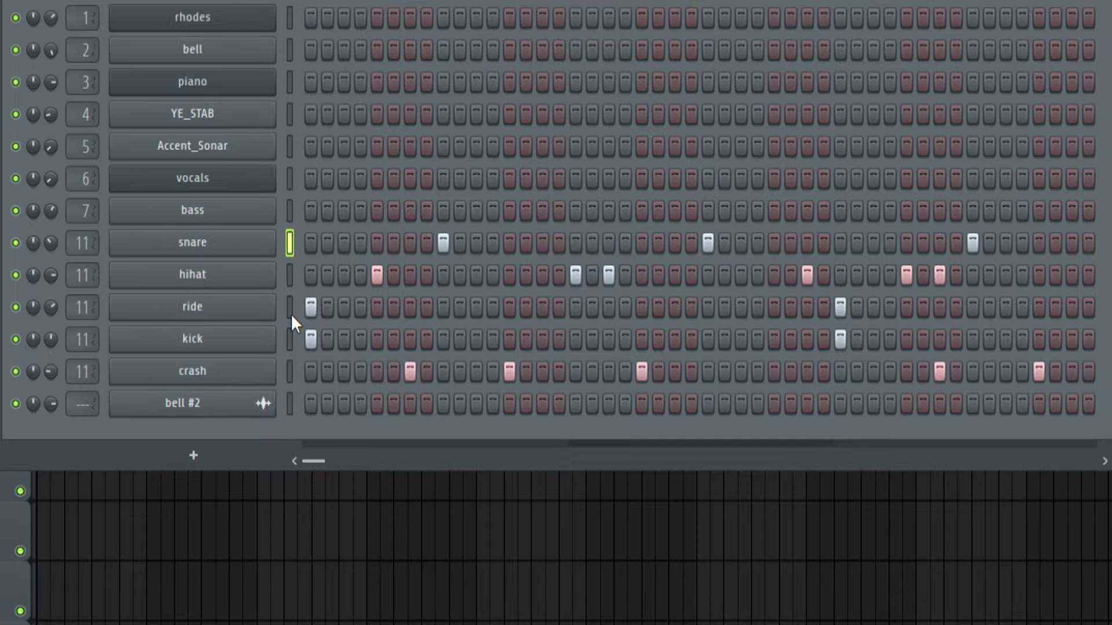
left_click(492, 319)
key("Down")
key("Down")
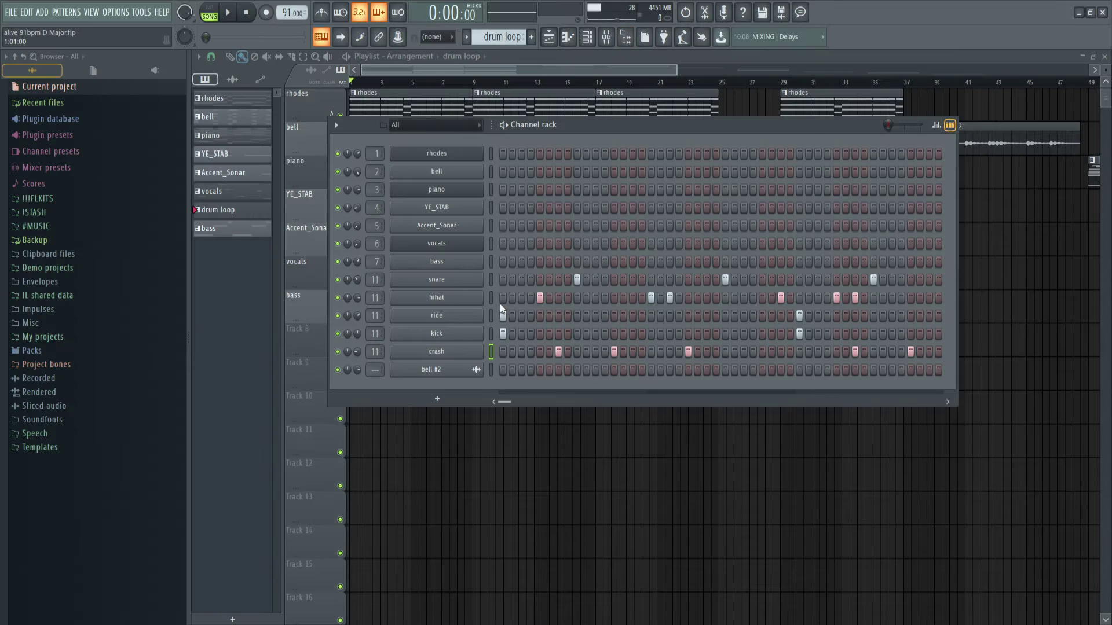
Bring up the DRUM BUS mixer track and review its first Fruity parametric EQ 2 and its Decapitator settings
double_click(371, 346)
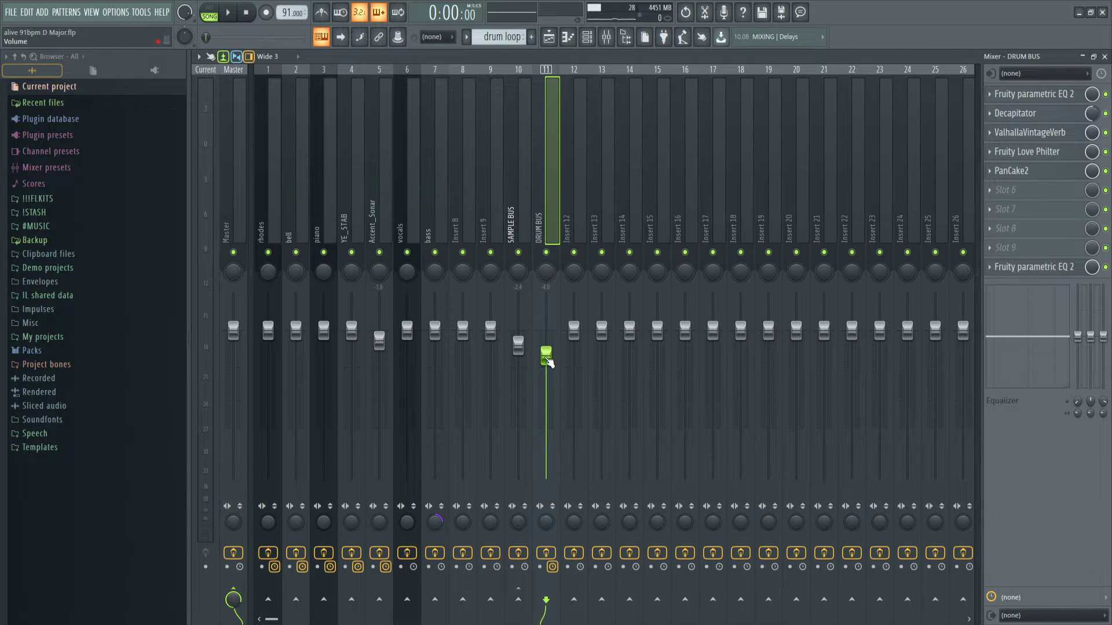
left_click(1046, 100)
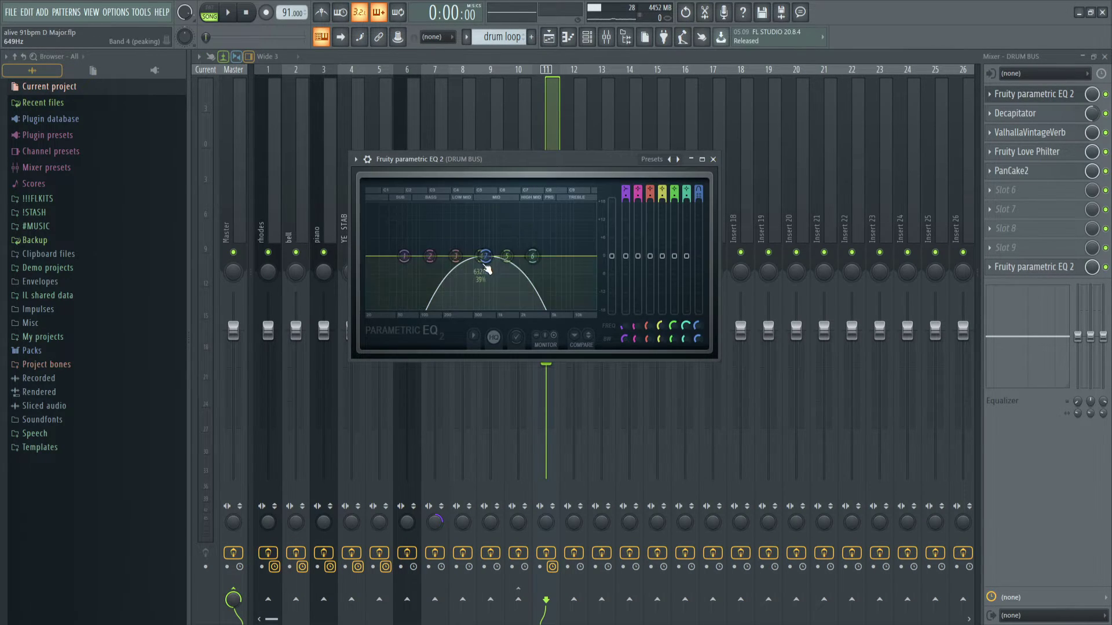
left_click(1030, 114)
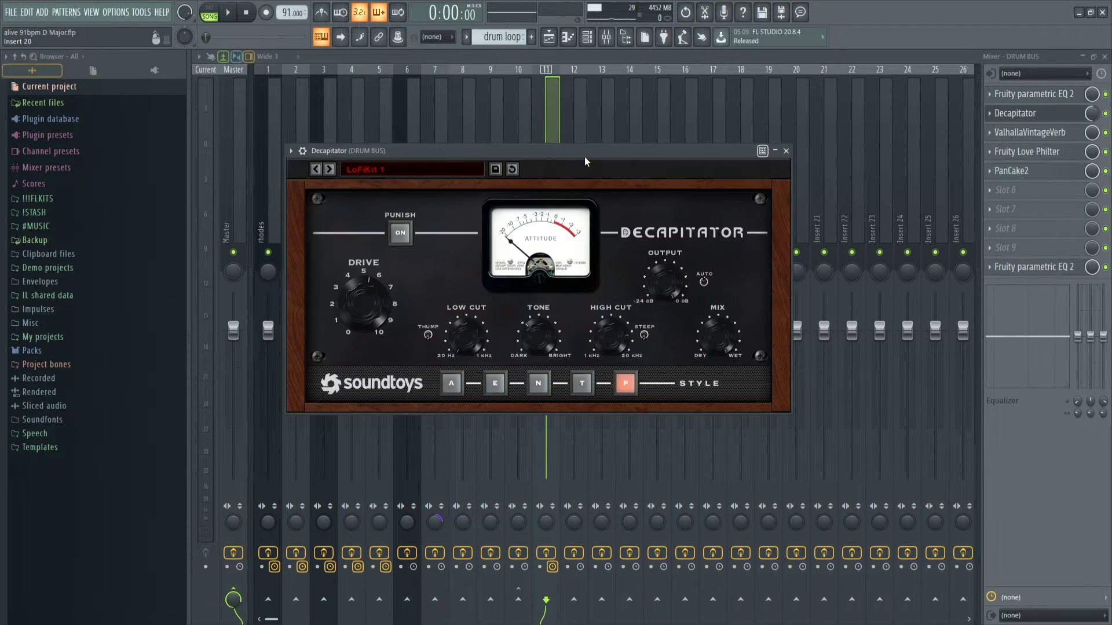
left_click_drag(586, 157, 587, 162)
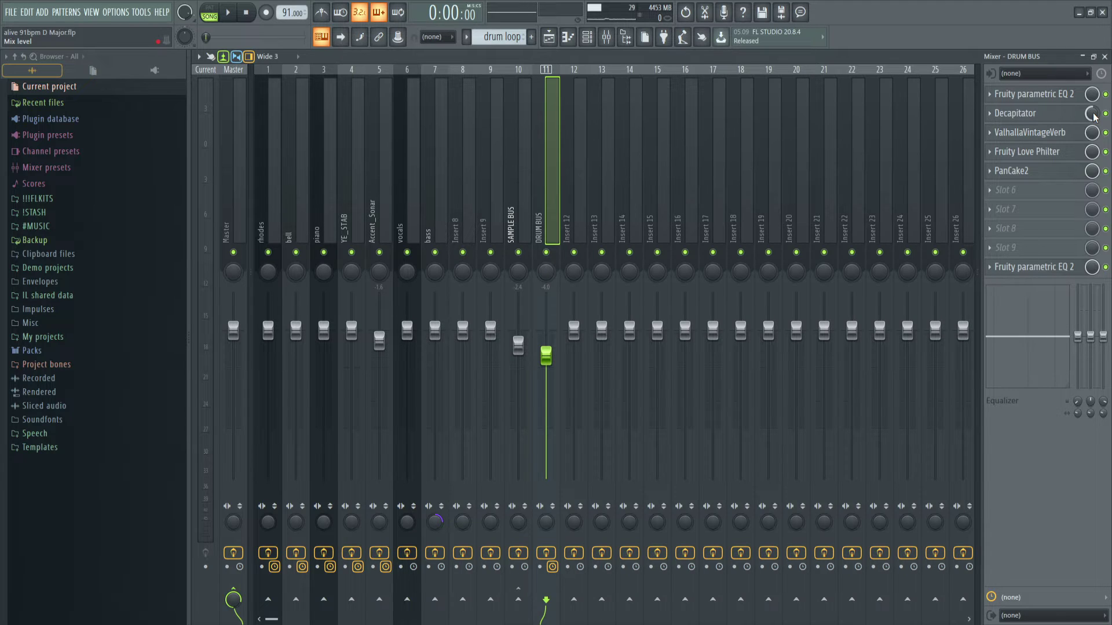
Review the DRUM BUS's ValhallaVintageVerb, Fruity Love Philter and last Fruity parametric EQ 2, and return to the drum loop's channel steps
left_click(1029, 132)
left_click(1027, 151)
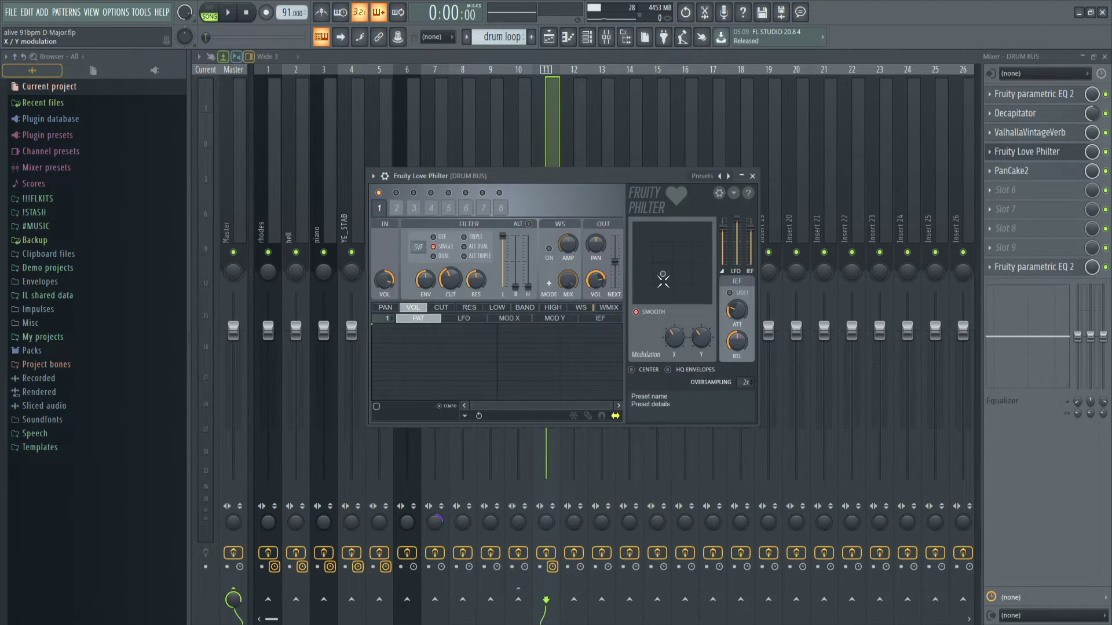
left_click(753, 177)
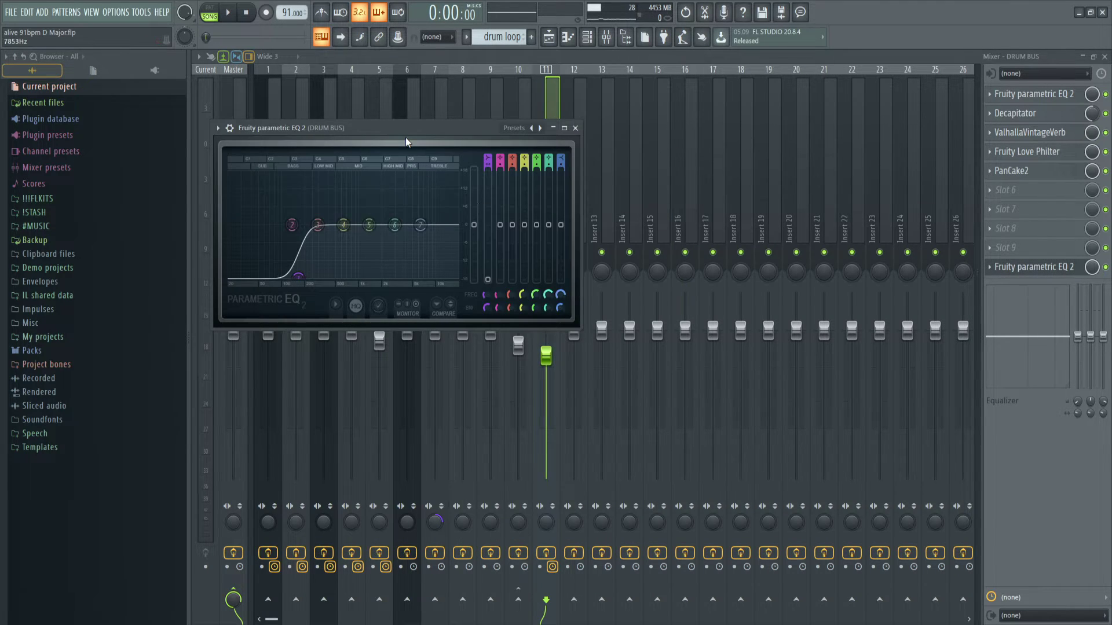
left_click_drag(416, 129, 554, 158)
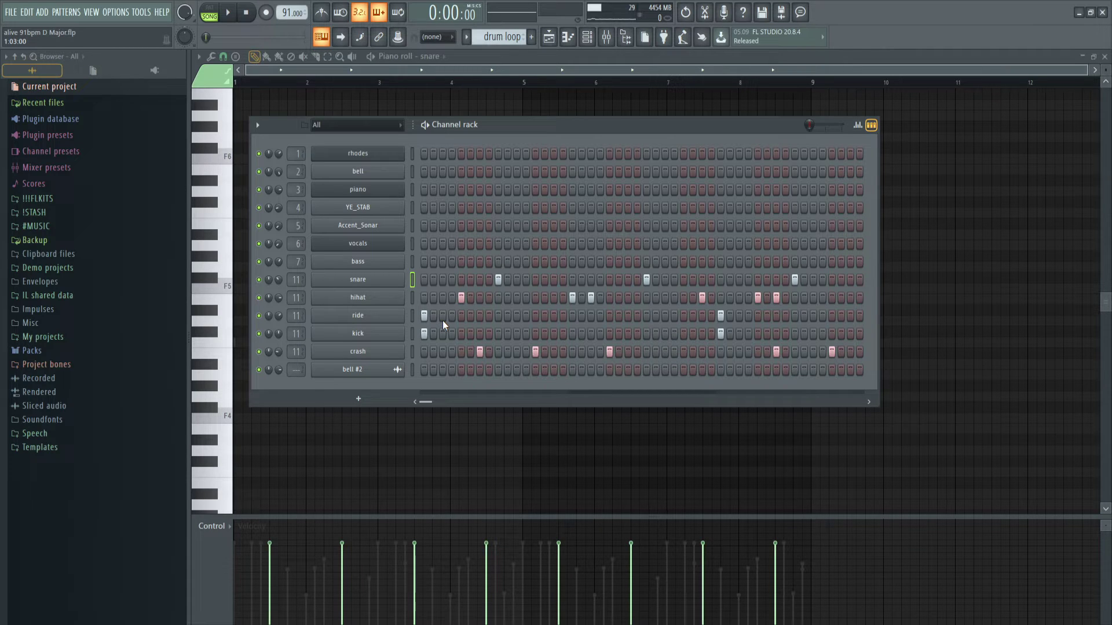
left_click_drag(442, 321, 435, 312)
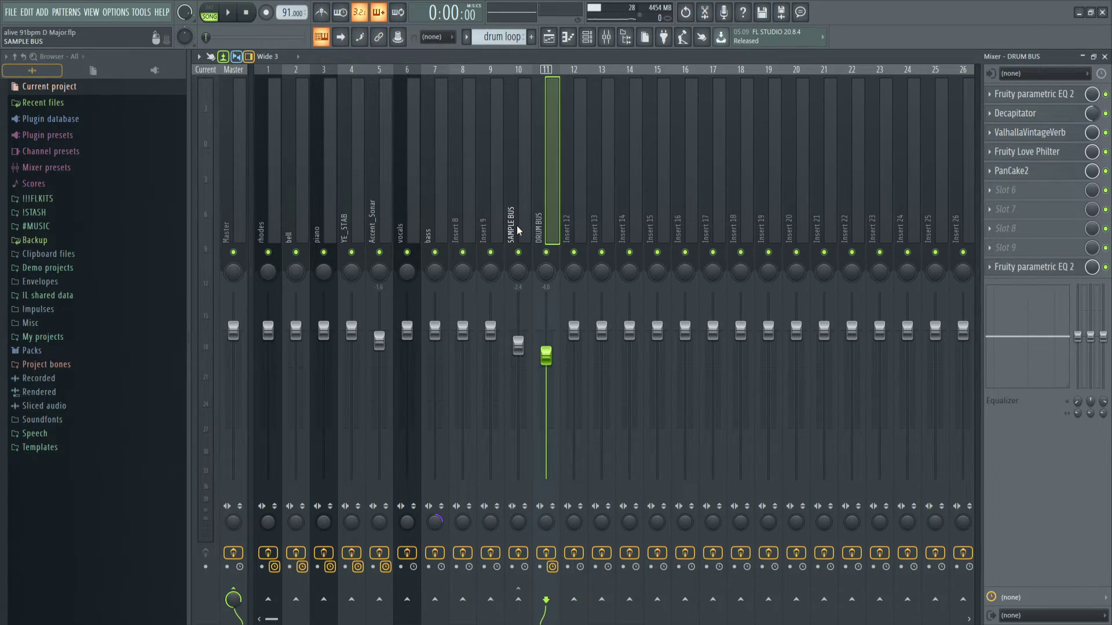
Review the Vinyl Strip and Fruity parametric EQ 2 effects on the SAMPLE BUS mixer track
left_click(519, 226)
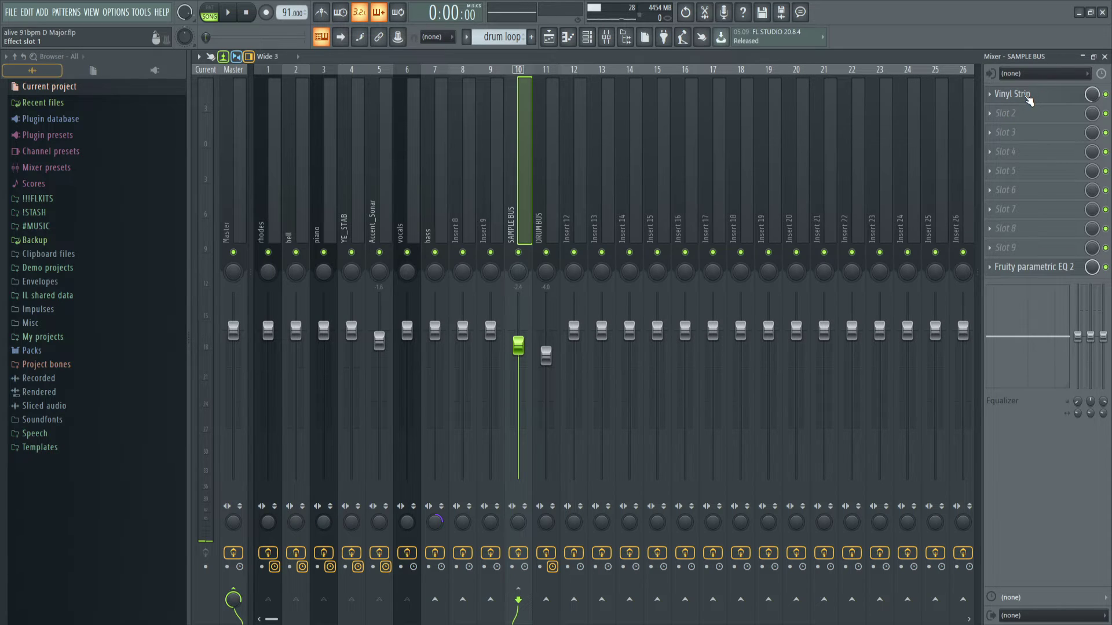
left_click(1026, 98)
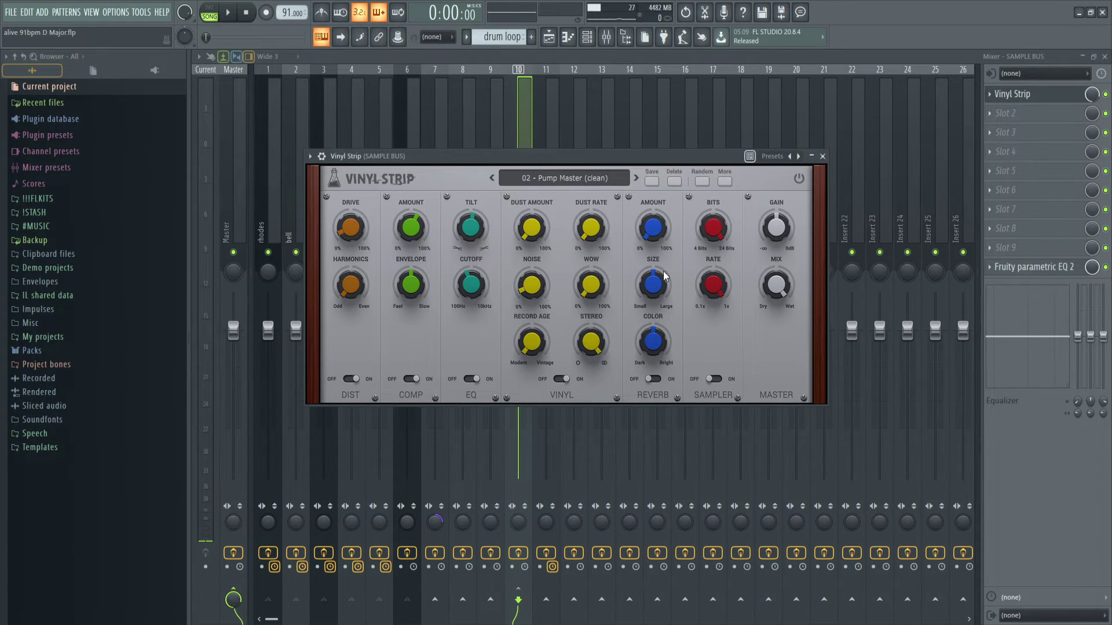
left_click(822, 157)
left_click(1034, 267)
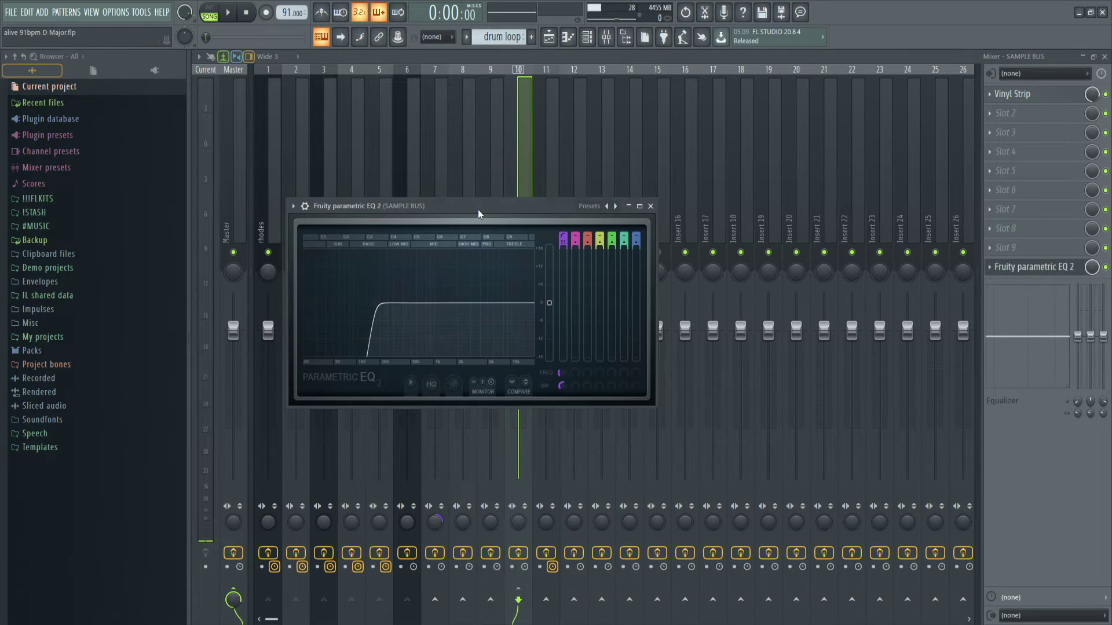
left_click(525, 217)
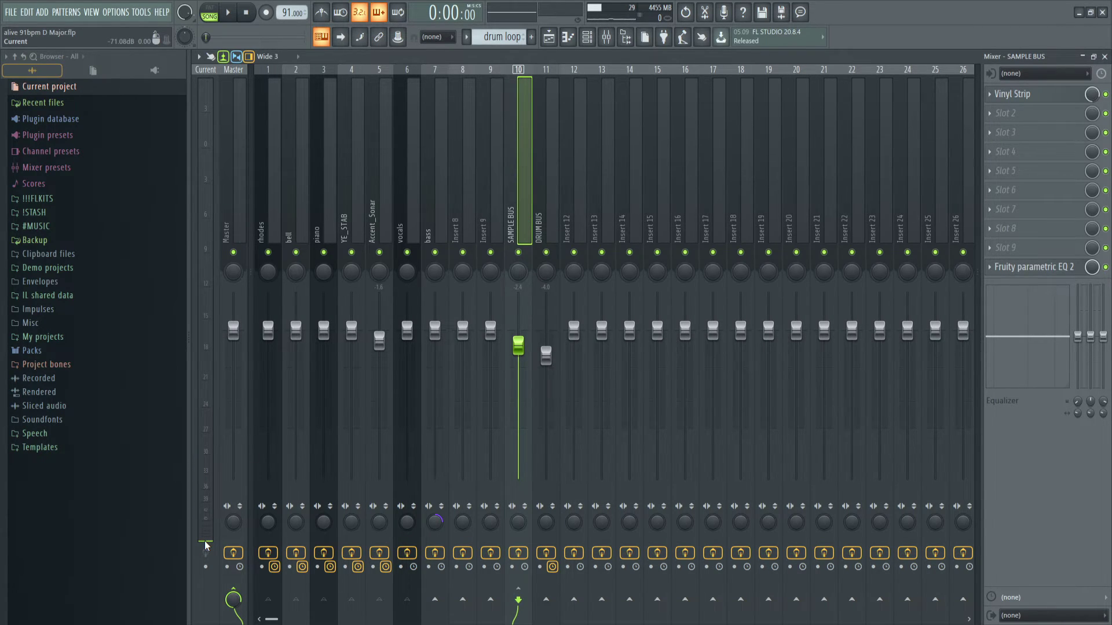
Return to the playlist, play the full arrangement from the start and stop playback
key("F5")
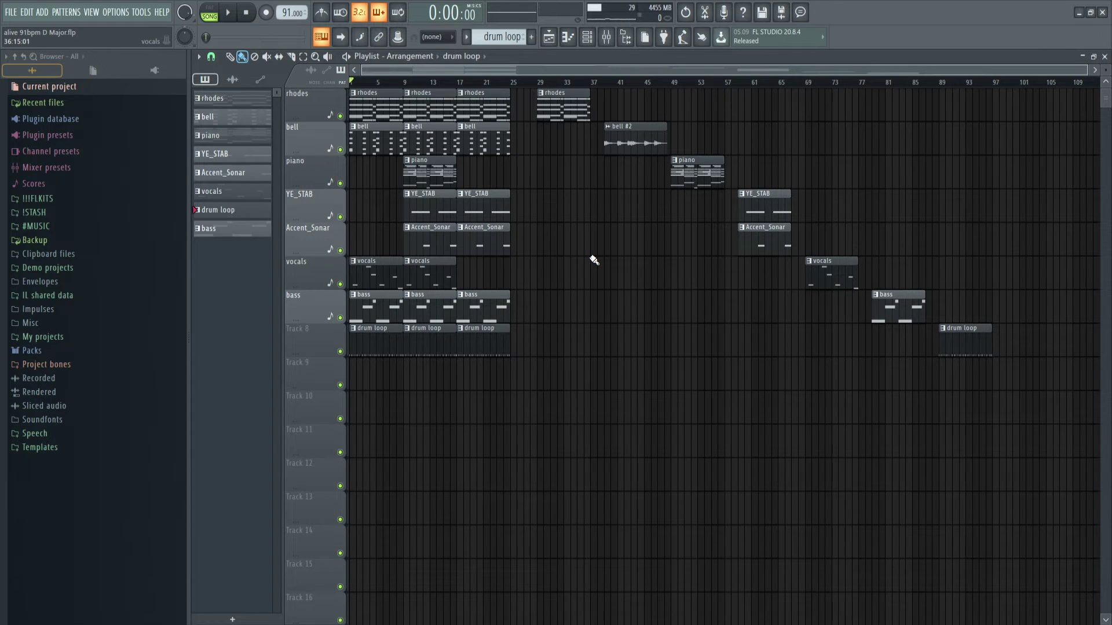
key("space")
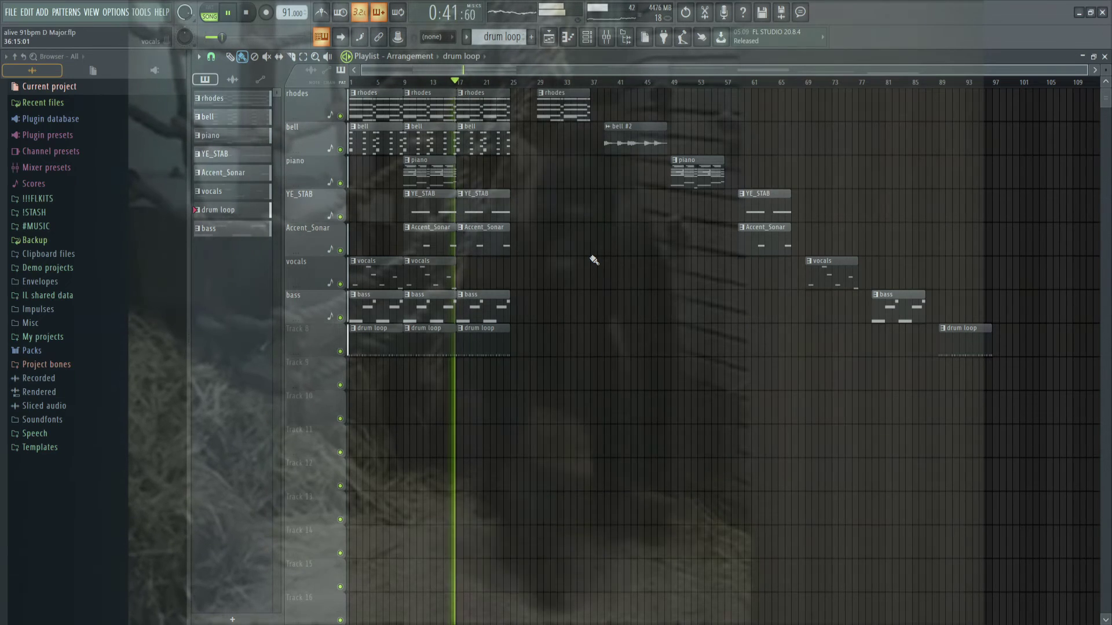
key("space")
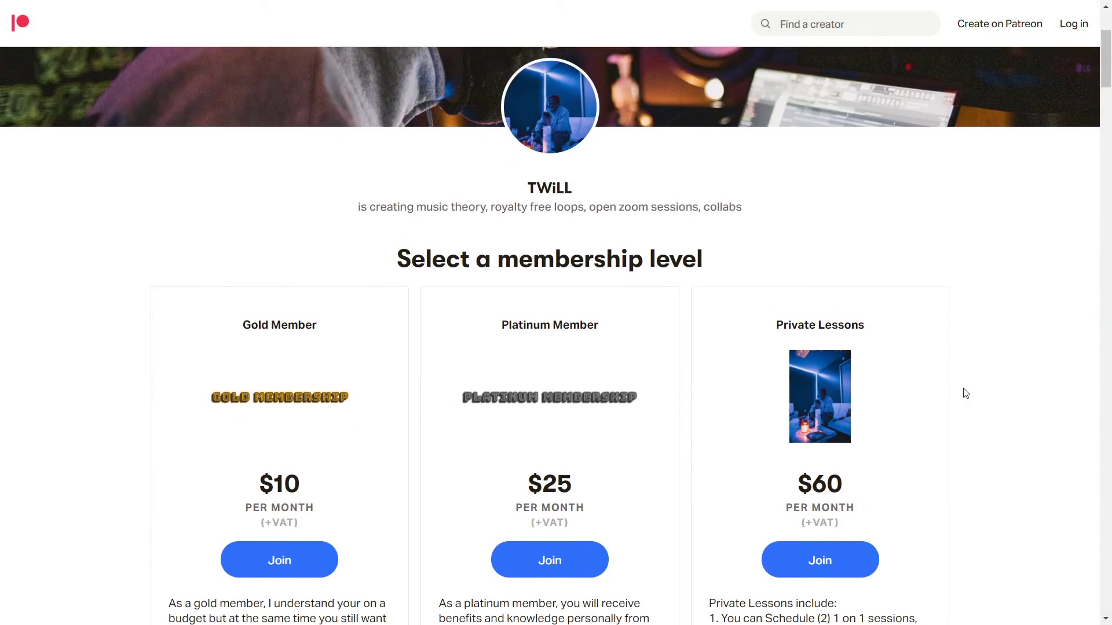
Look over the Gold Member, Platinum Member and Private Lessons membership levels on the creator's Patreon page
scroll(963, 390, "down", 3)
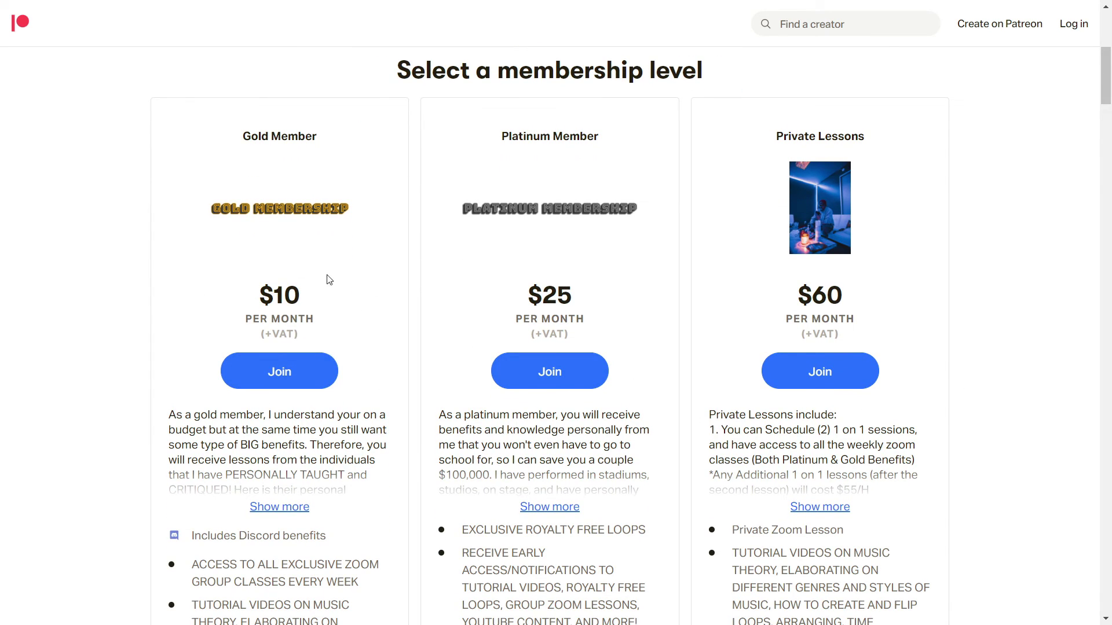